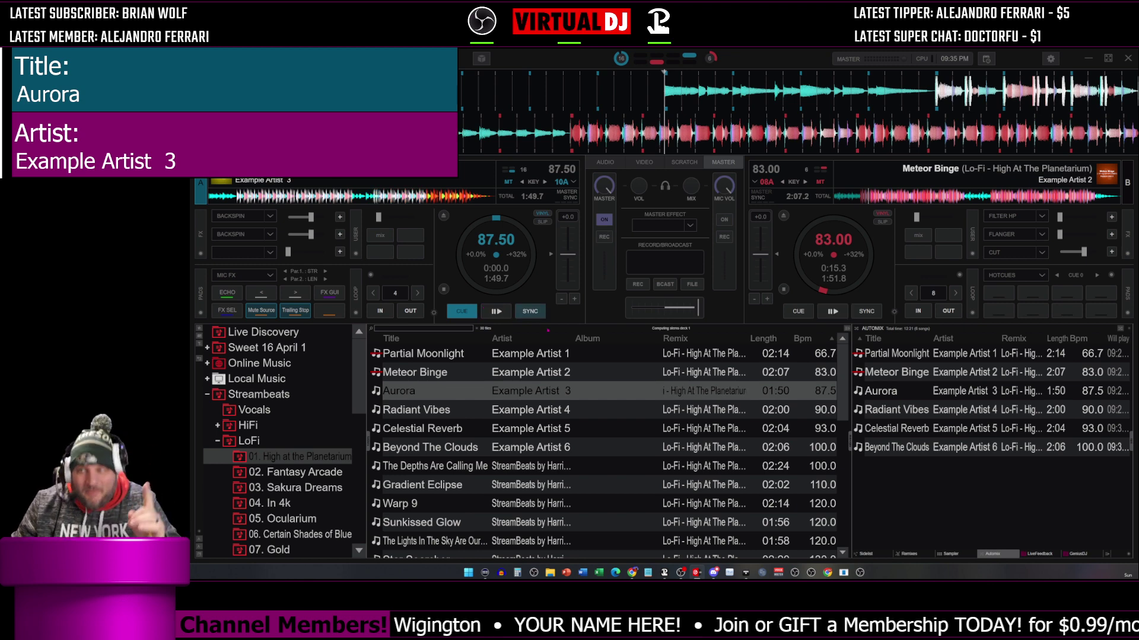
# Switch to the Twitch channel page in Chrome and review the now-playing messages in the stream chat
pyautogui.moveTo(665, 572)
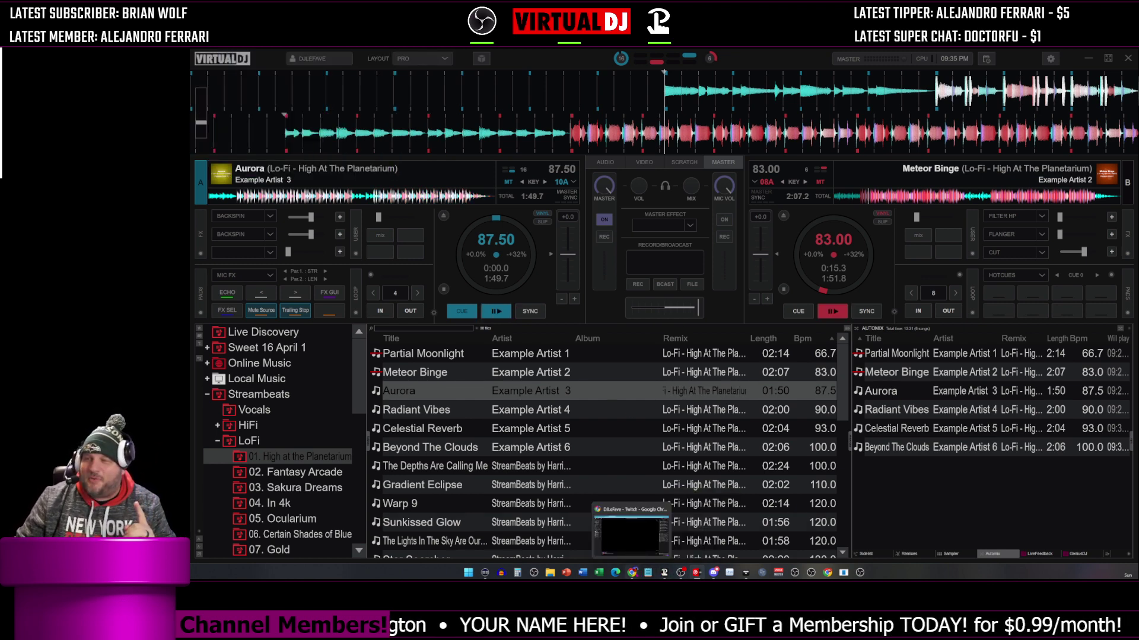
pyautogui.click(632, 573)
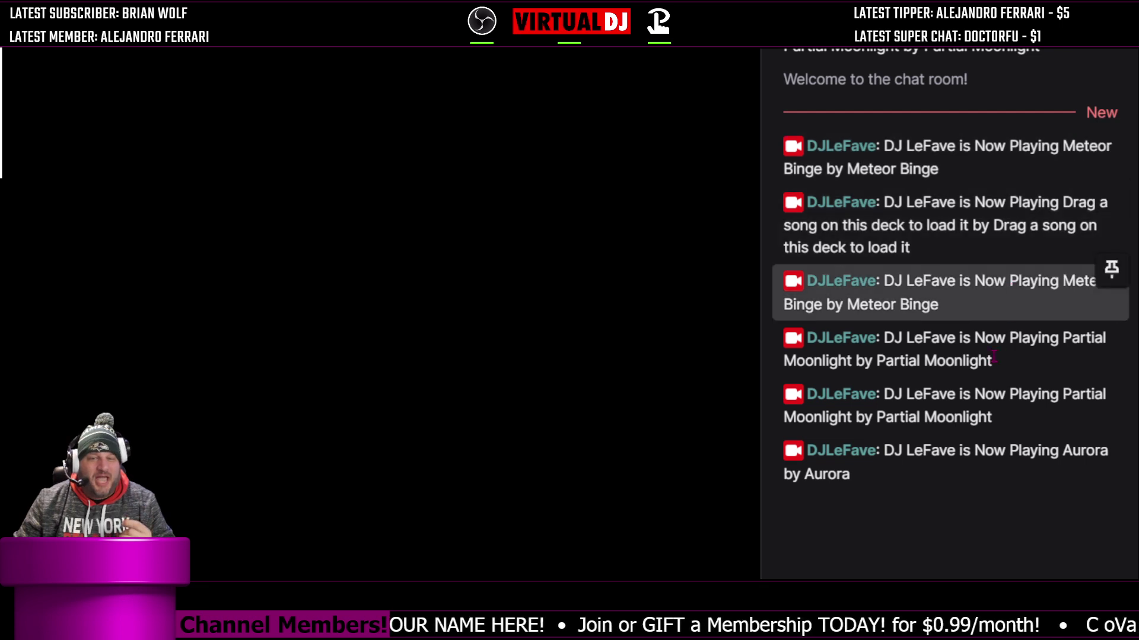
pyautogui.scroll(-1, 964, 470)
pyautogui.scroll(-1, 966, 467)
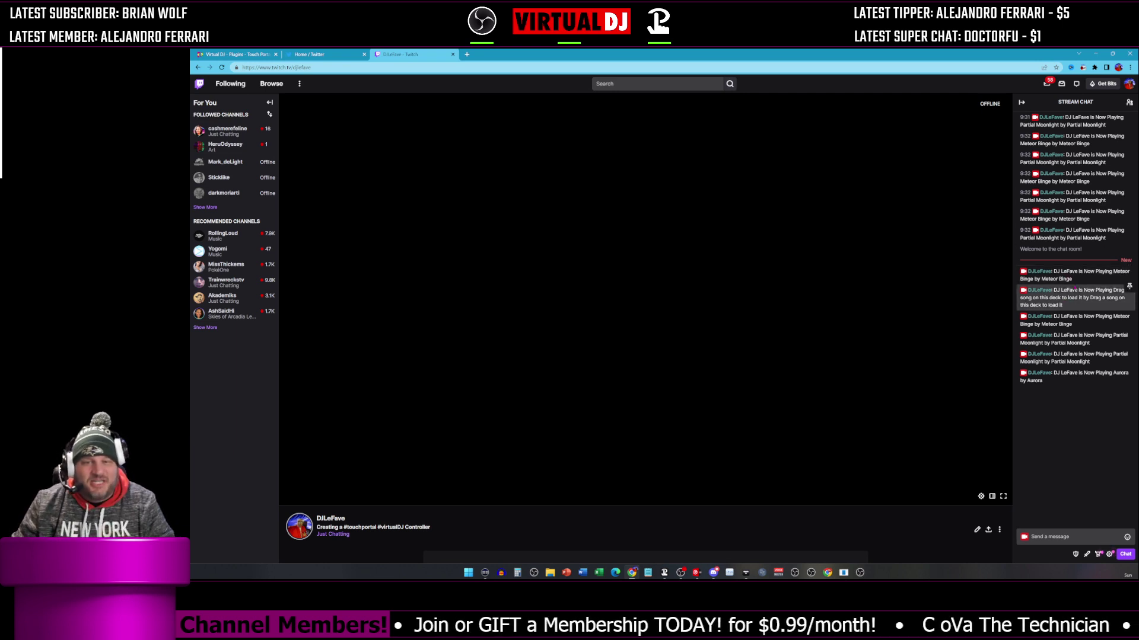
# Open the channel's own Twitter profile and review the latest #nowplaying tweets
pyautogui.click(314, 54)
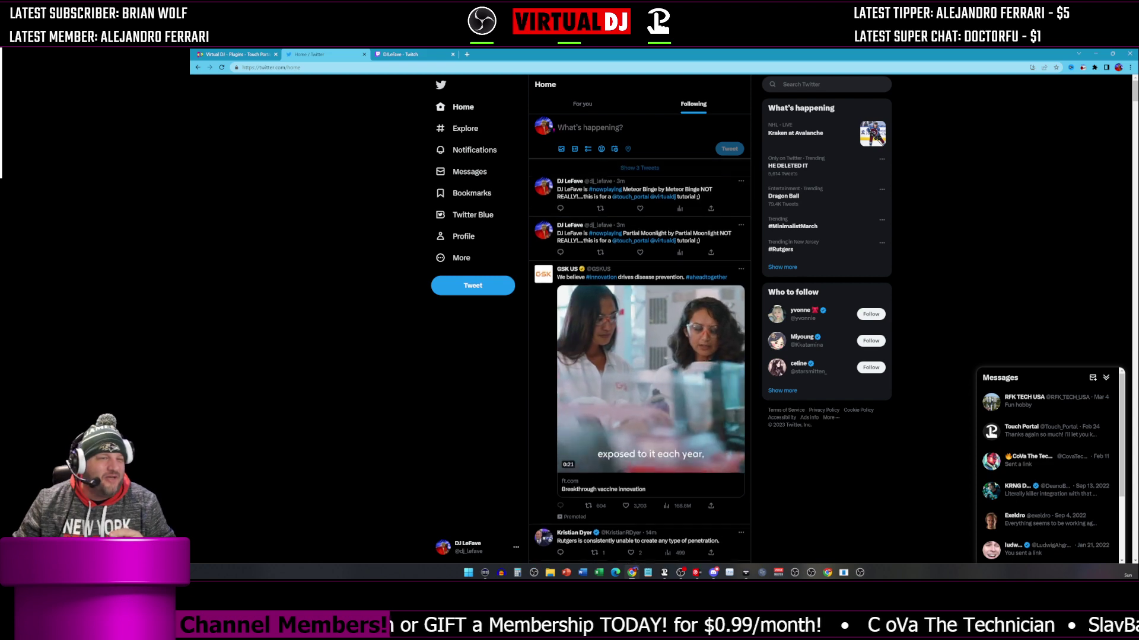
pyautogui.click(463, 236)
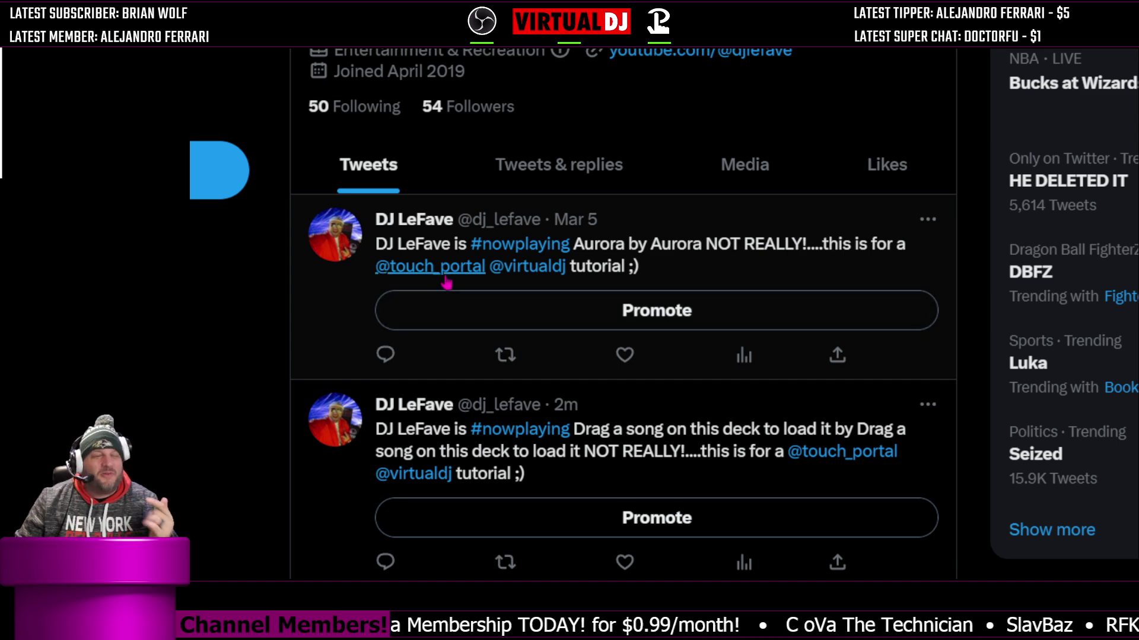
pyautogui.moveTo(530, 279)
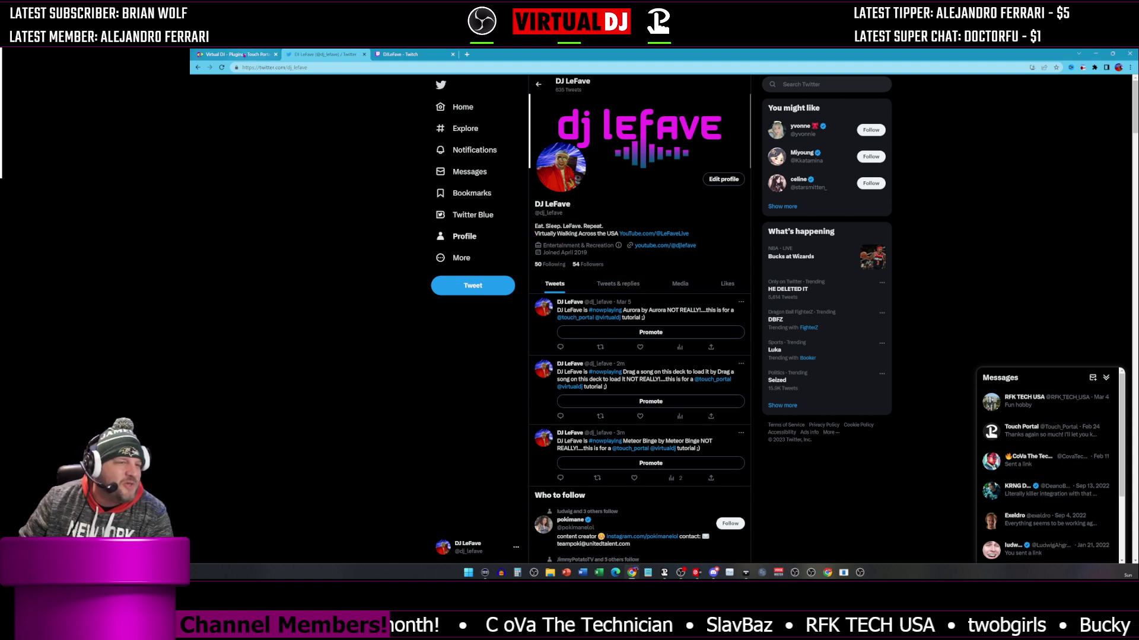
# Go to the Touch Portal Virtual DJ plugin page and open the plugin's download prompt
pyautogui.click(244, 54)
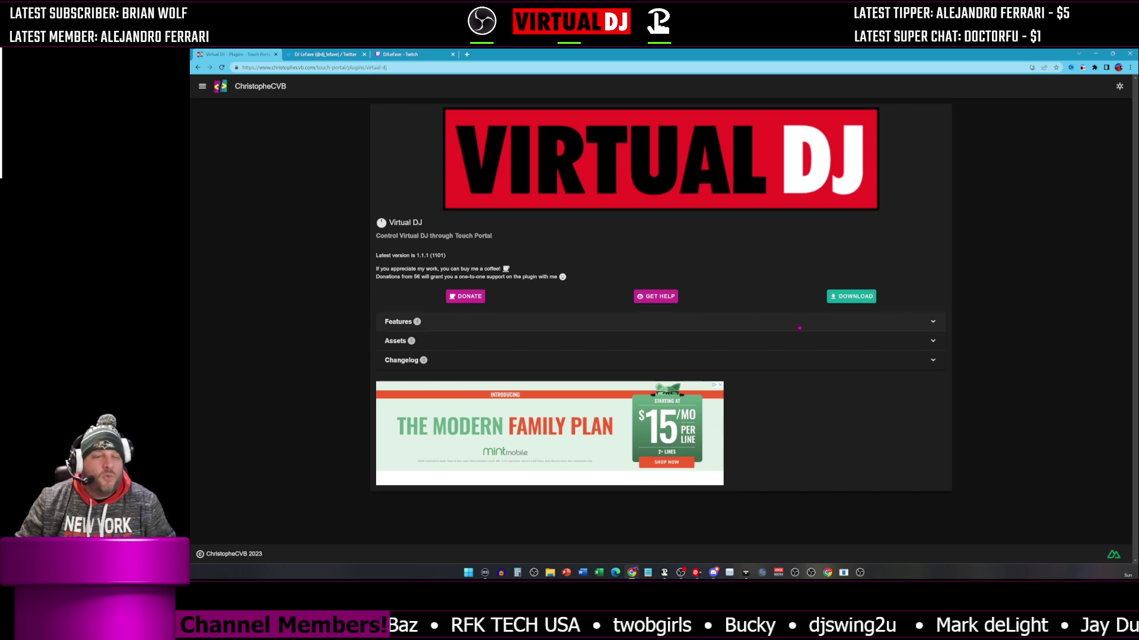
pyautogui.click(851, 296)
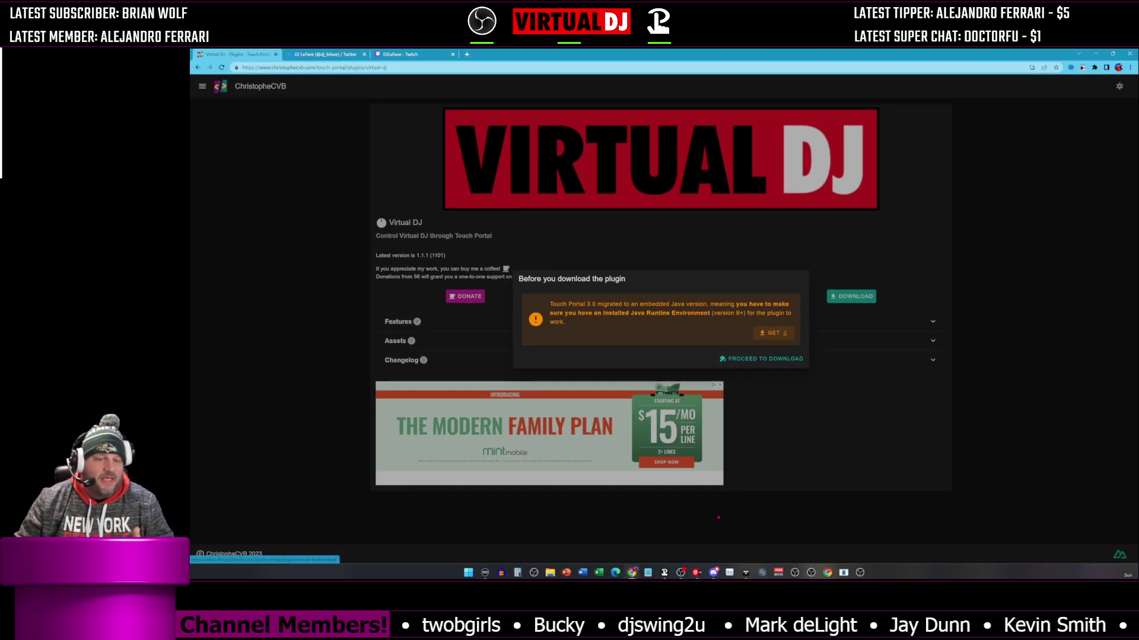
# Switch to Touch Portal, import the TouchPortalVirtualDJPlugin.tpp plug-in and set it to be always trusted
pyautogui.click(664, 572)
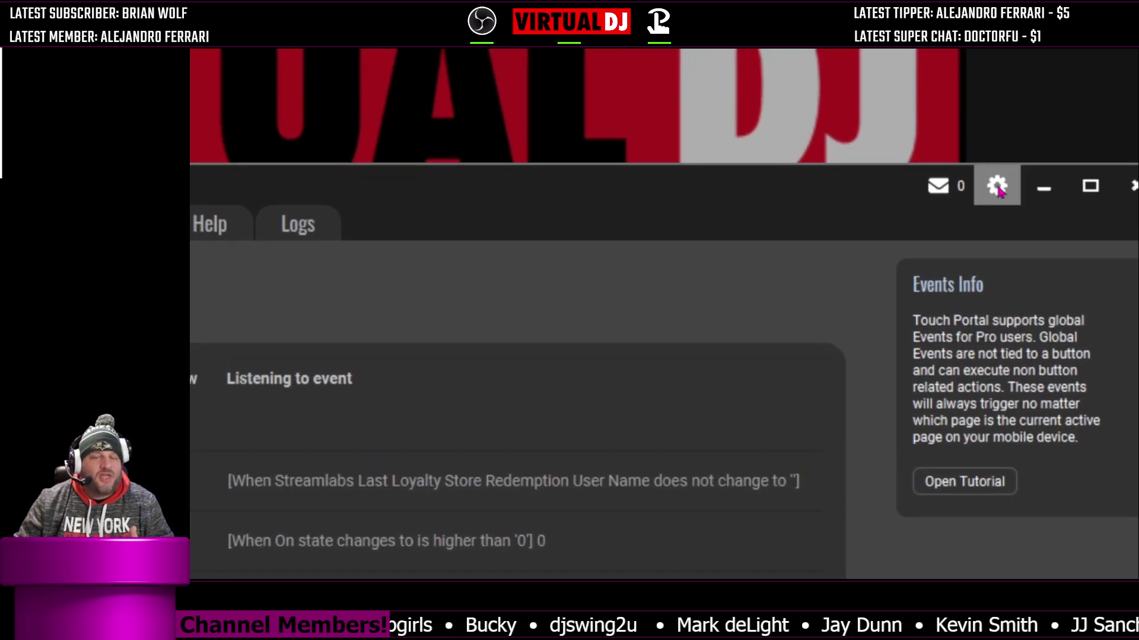
pyautogui.click(889, 193)
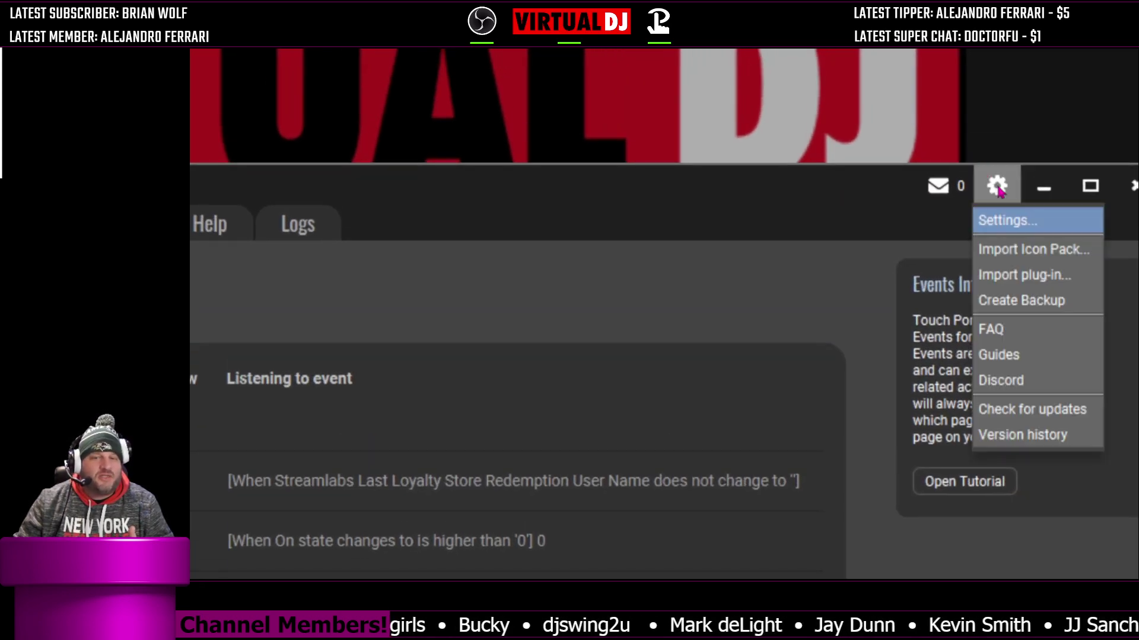
pyautogui.click(1017, 275)
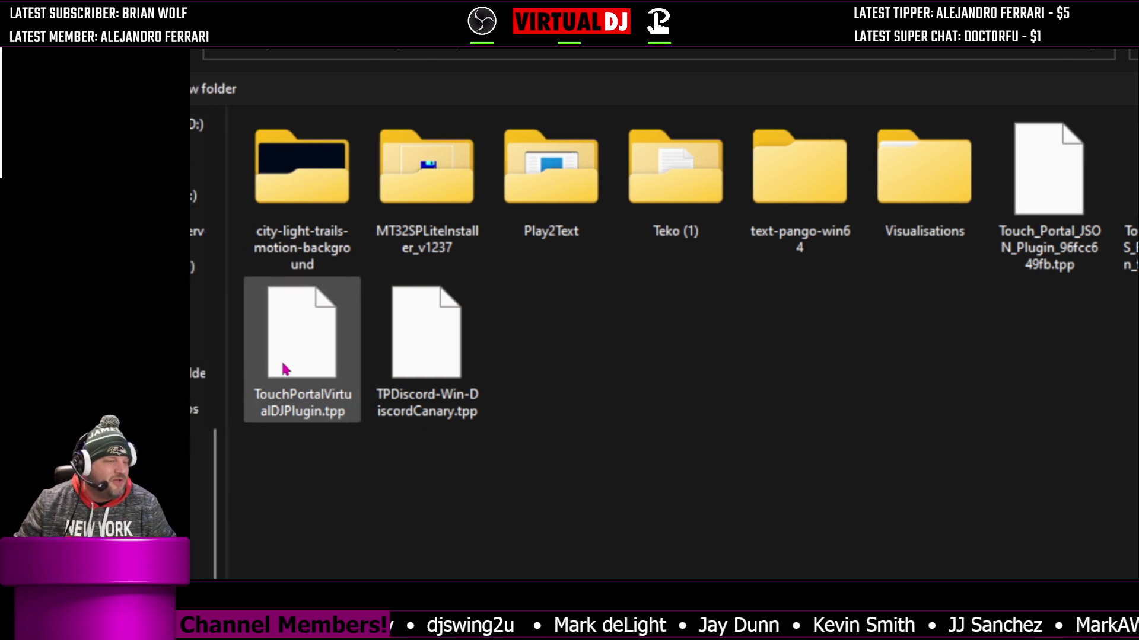
pyautogui.click(363, 446)
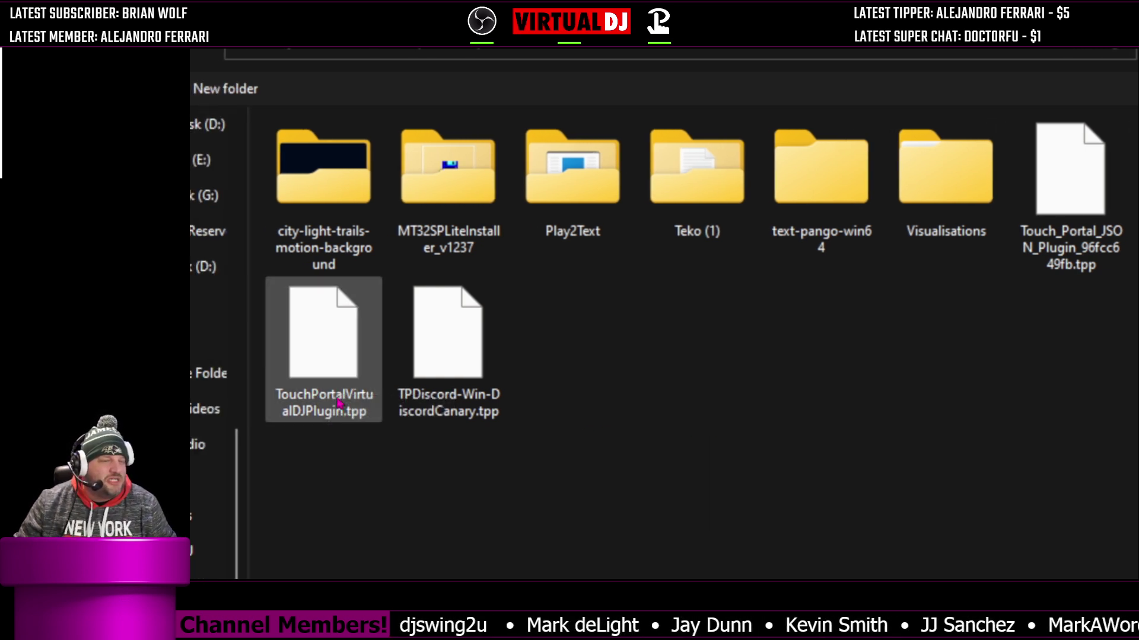
pyautogui.doubleClick(335, 380)
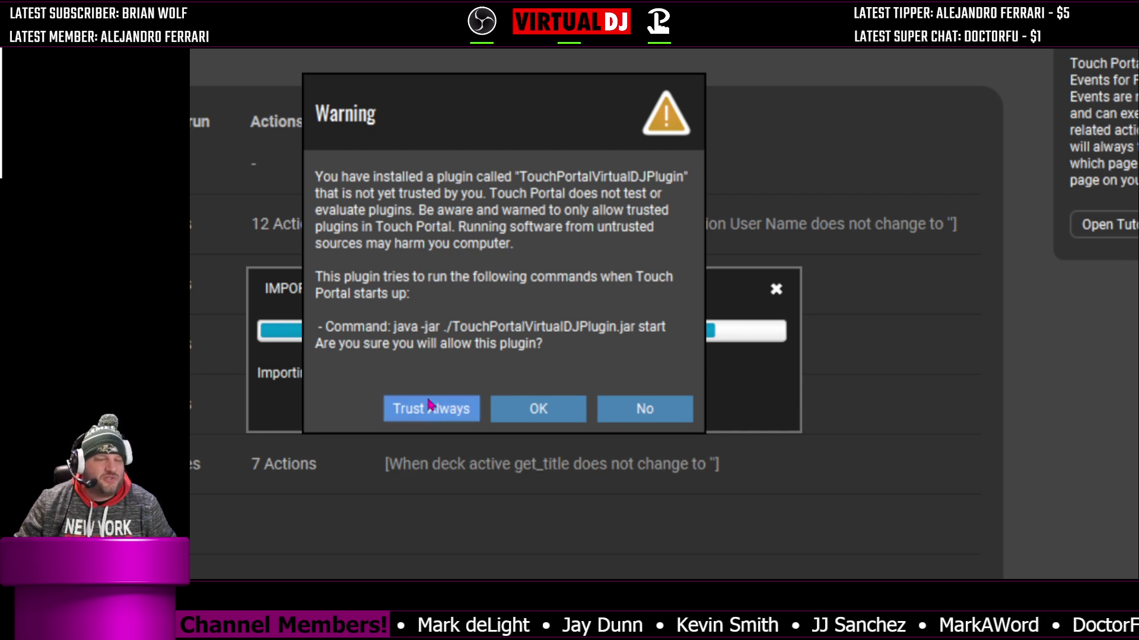
pyautogui.click(426, 437)
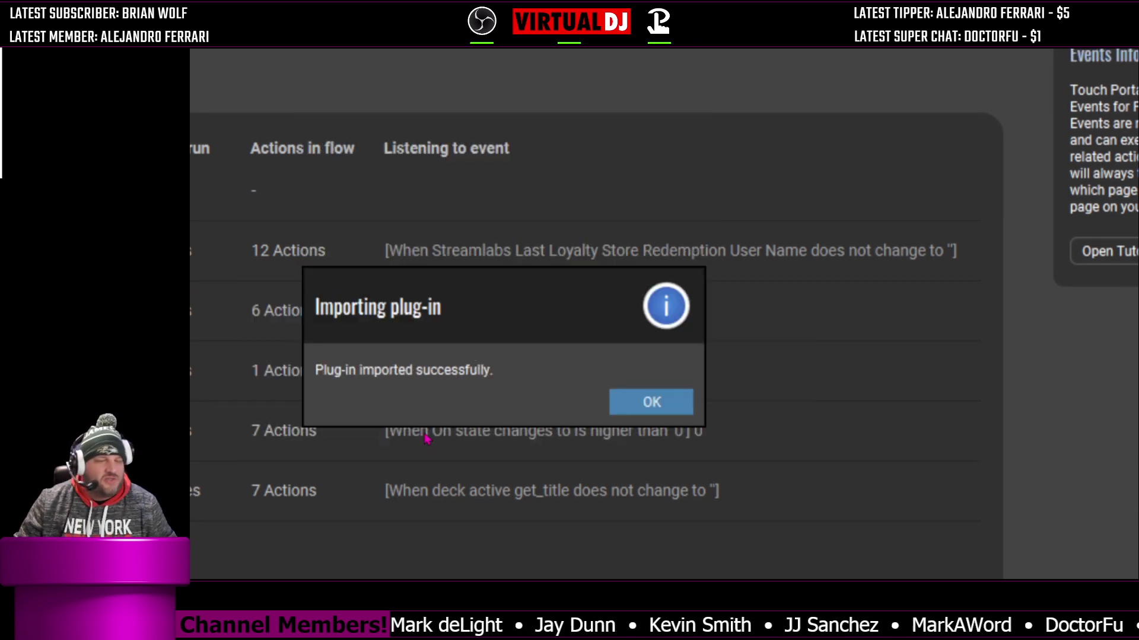
pyautogui.click(669, 398)
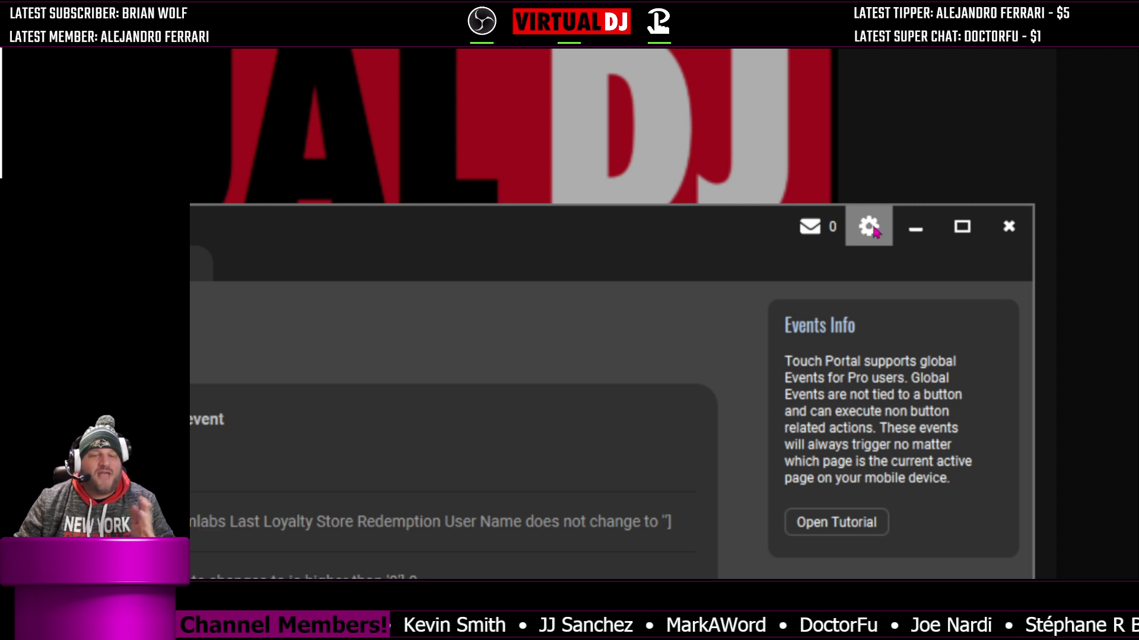
# Review the Query Scripts entry in the TouchPortalVirtualDJPlugin settings and close the settings without saving
pyautogui.click(870, 227)
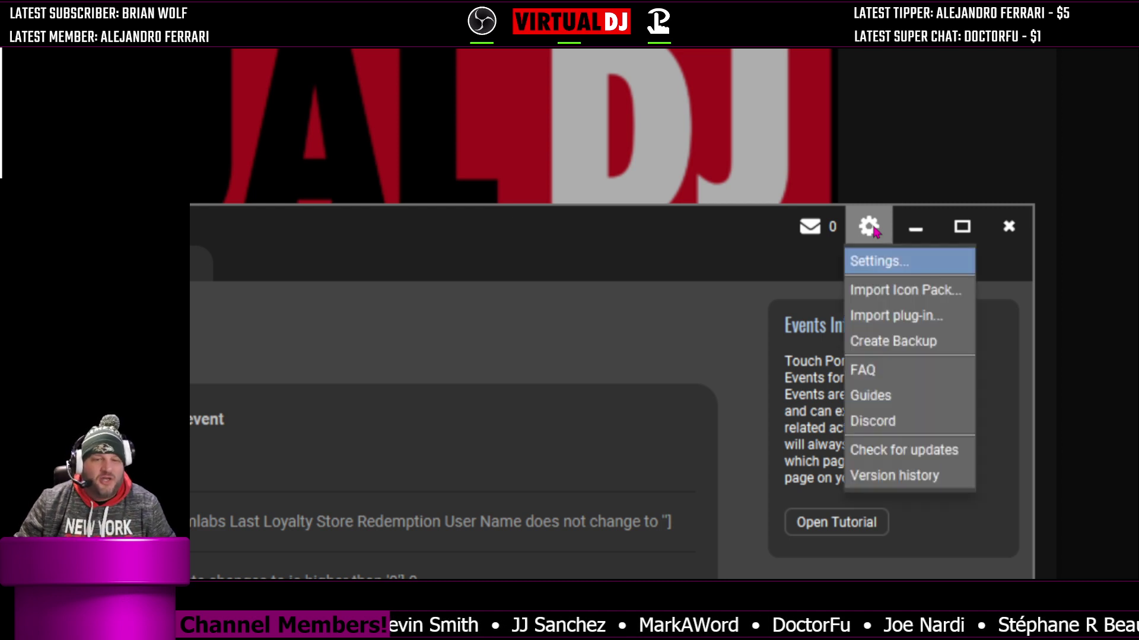
pyautogui.click(881, 265)
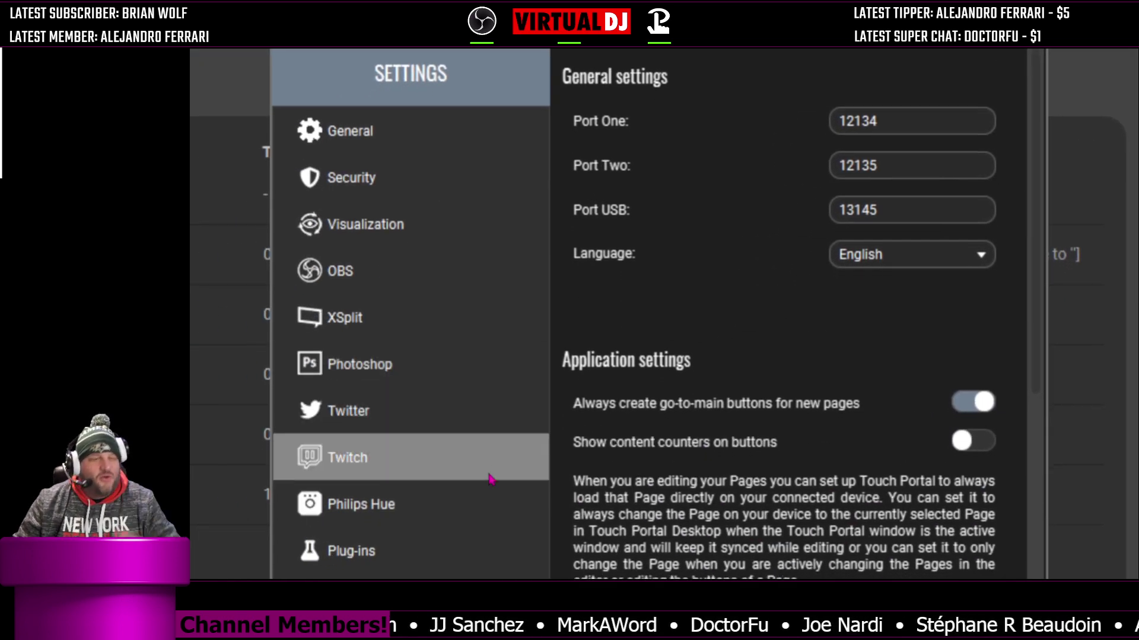
pyautogui.scroll(-5, 491, 475)
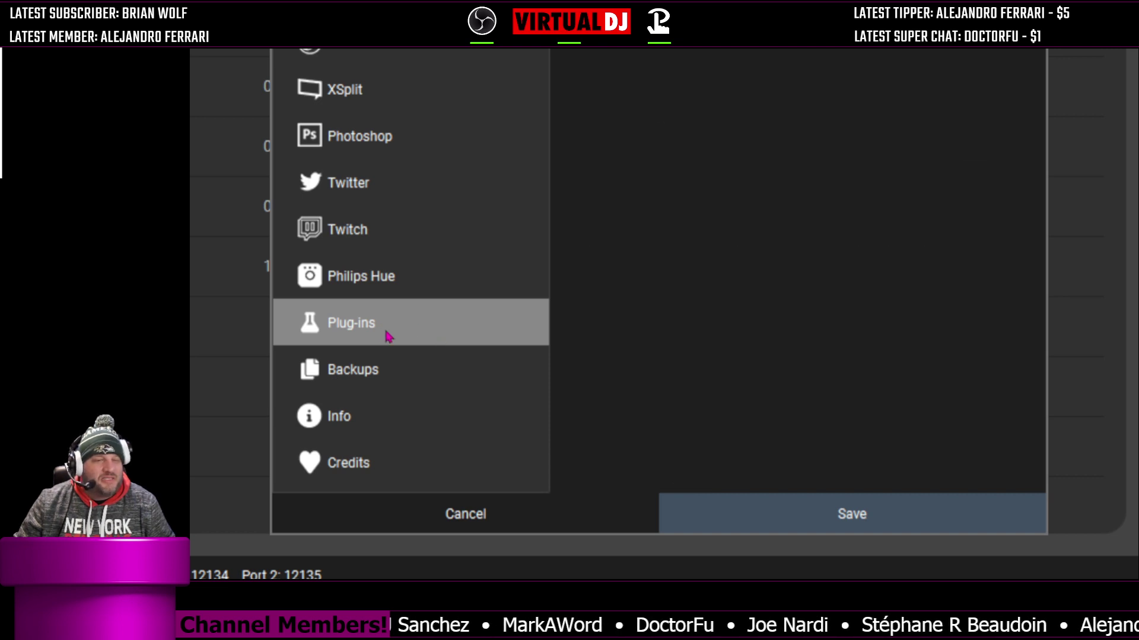
pyautogui.click(389, 337)
pyautogui.click(740, 183)
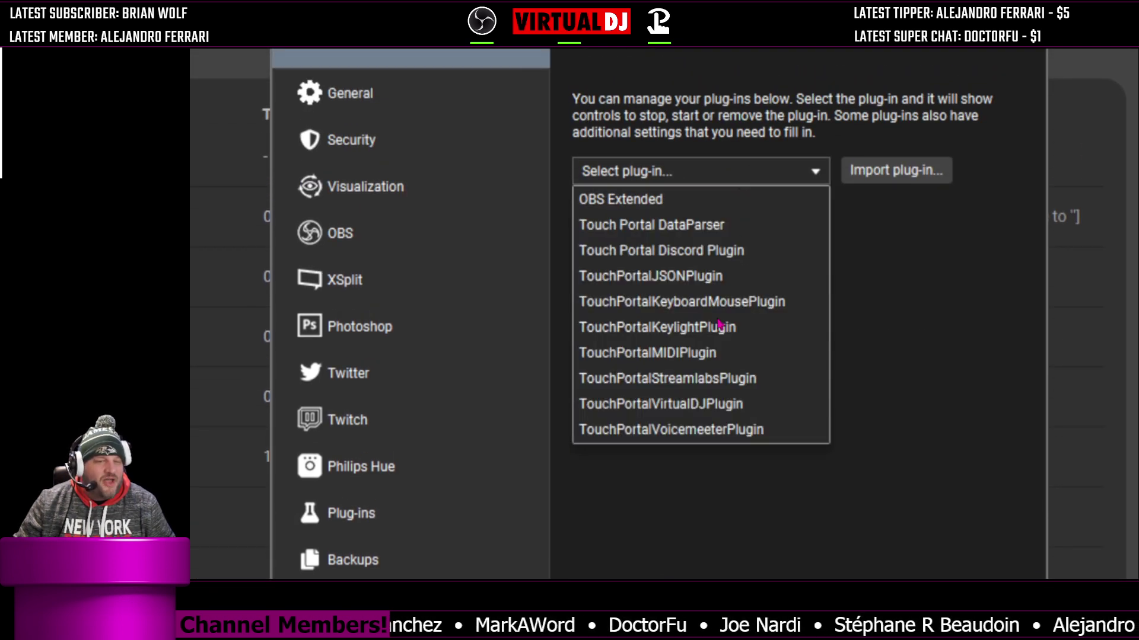
pyautogui.click(710, 408)
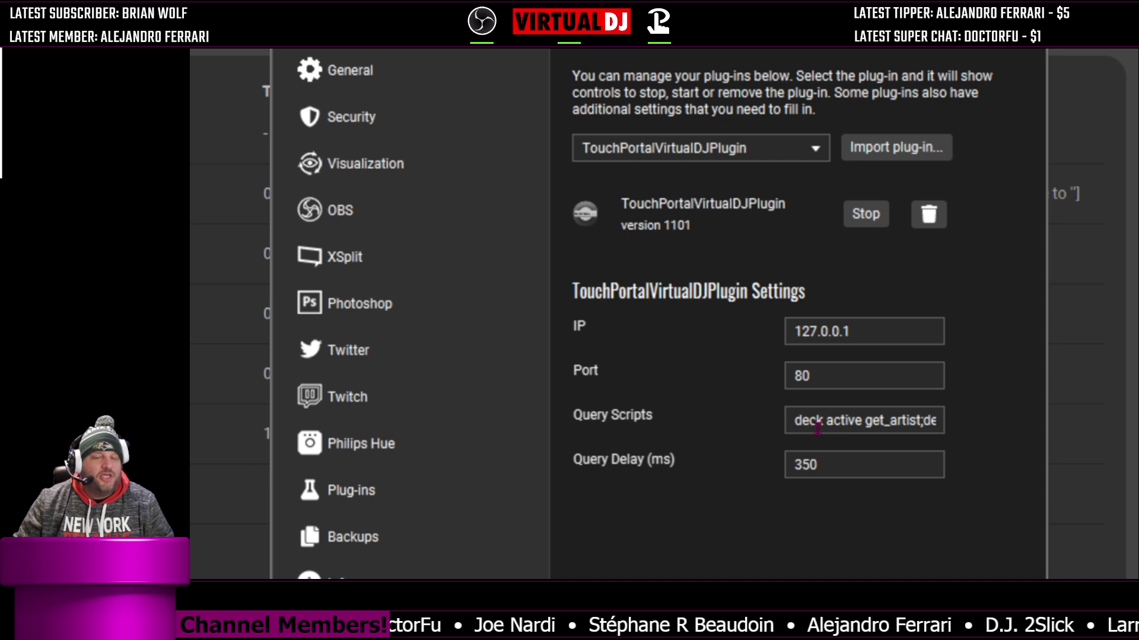
pyautogui.moveTo(793, 420); pyautogui.dragTo(936, 422)
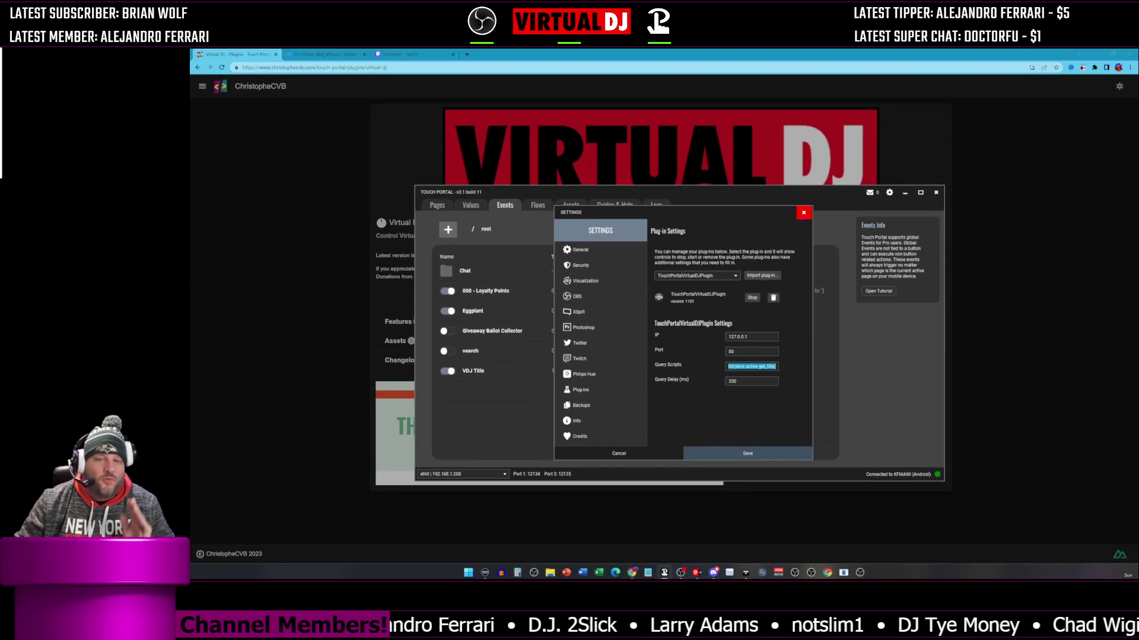
pyautogui.click(803, 213)
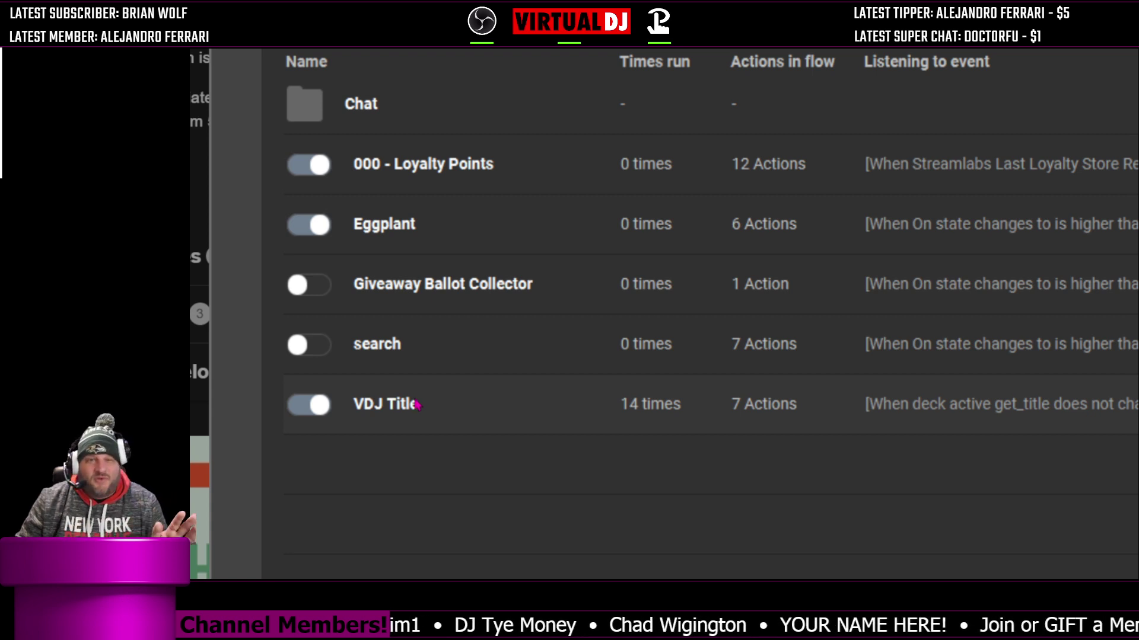
# Open the VDJ Title event and examine its name and the available event types around "Values - When Plug-in State changes"
pyautogui.click(417, 404)
pyautogui.scroll(3, 650, 91)
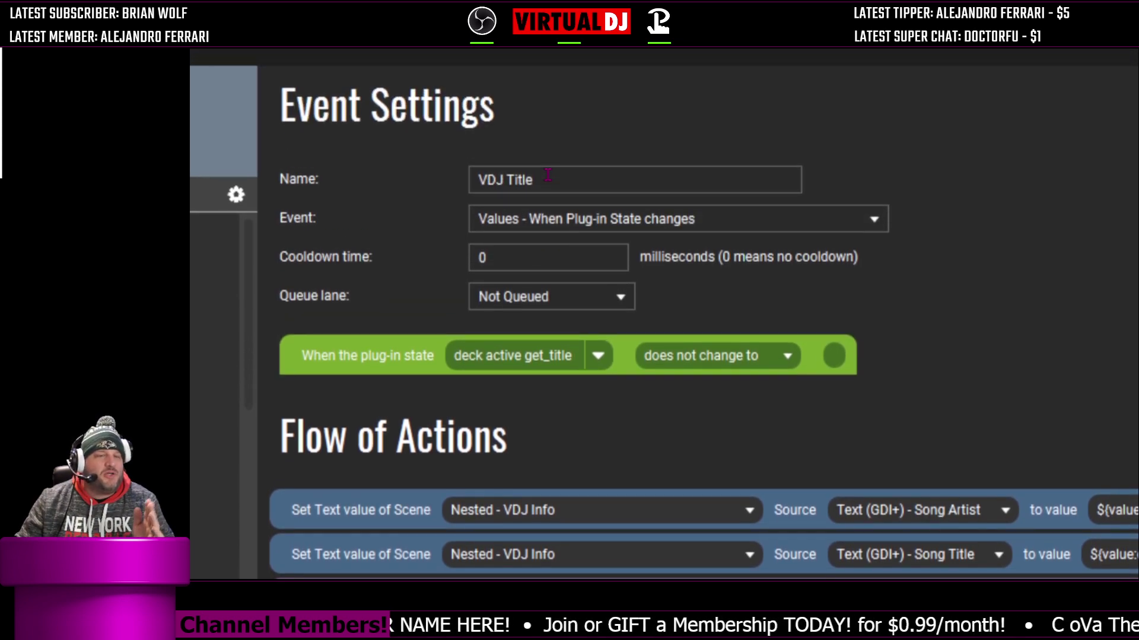
pyautogui.tripleClick(547, 175)
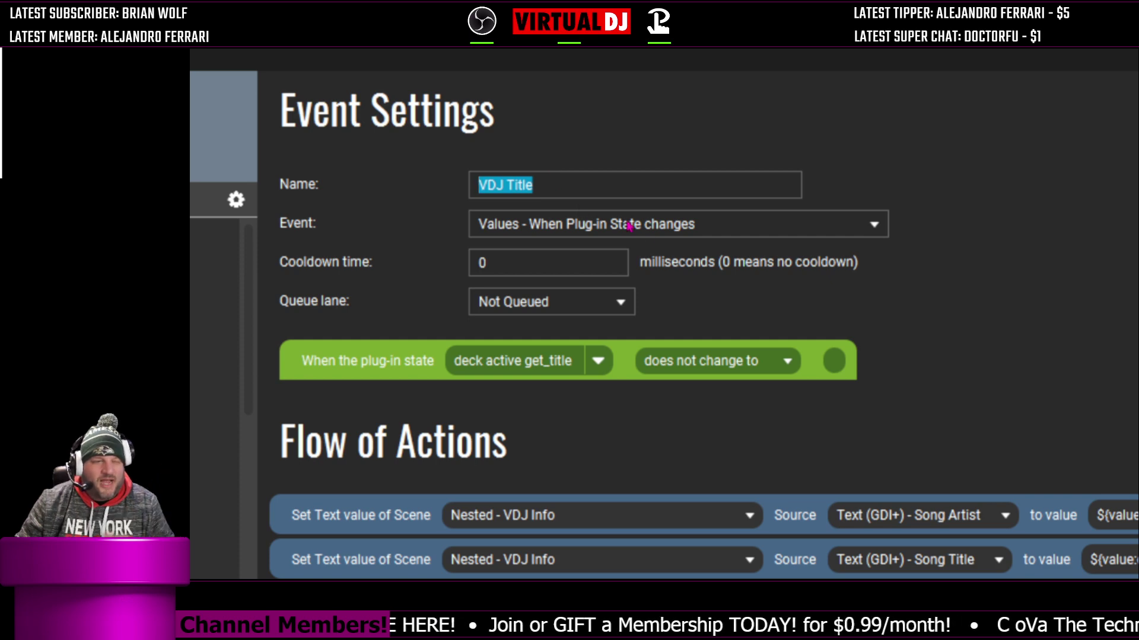
pyautogui.click(649, 233)
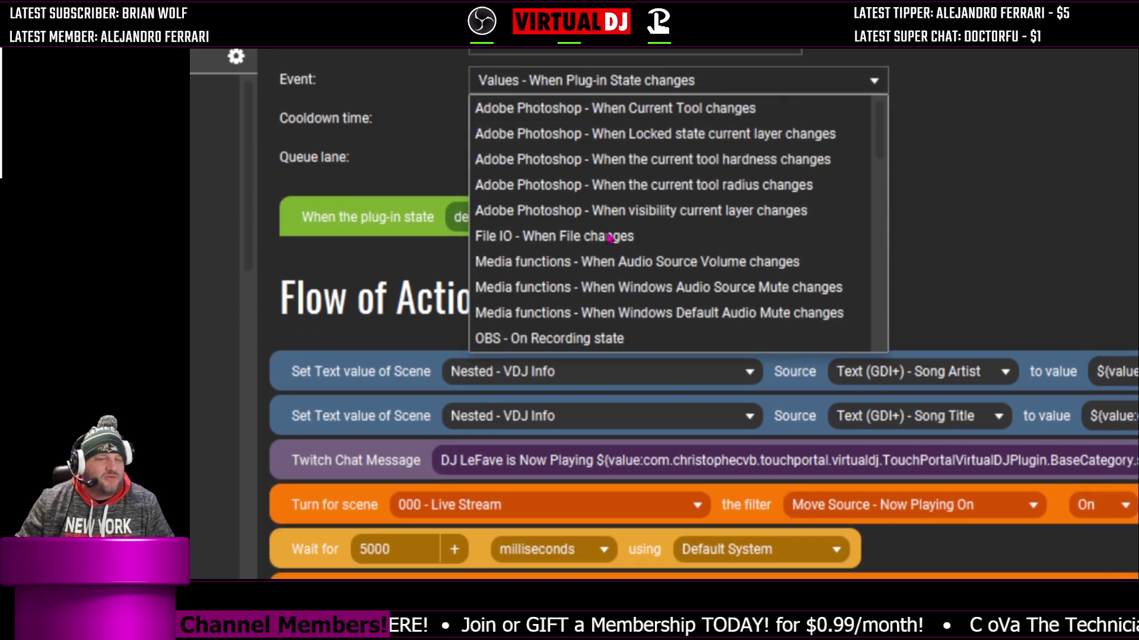
pyautogui.scroll(-5, 609, 246)
pyautogui.scroll(-5, 608, 246)
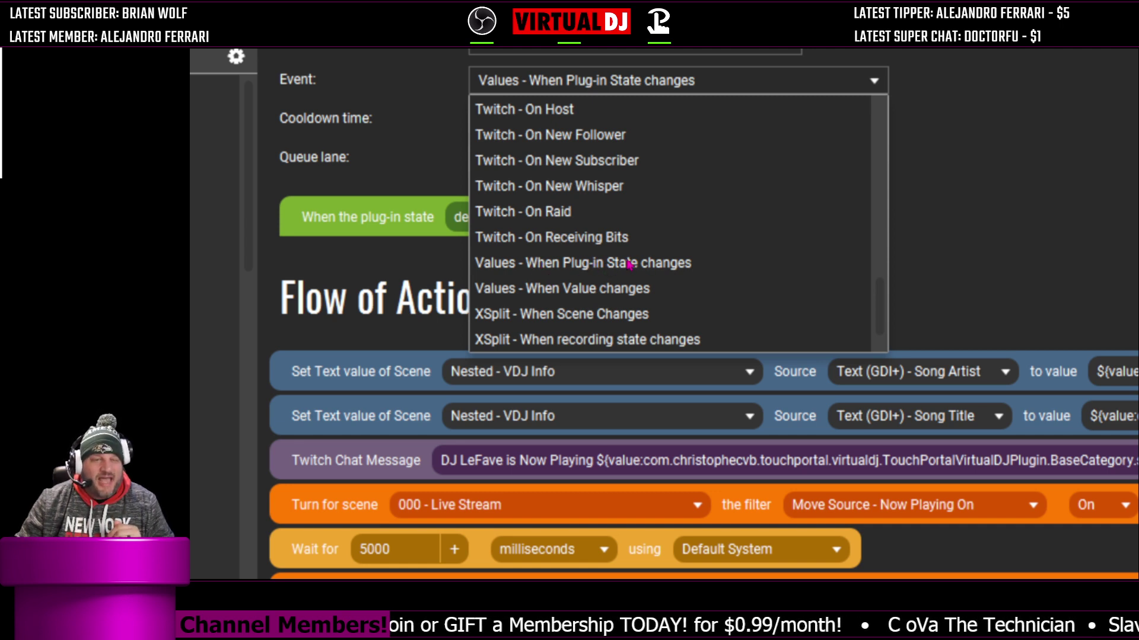
pyautogui.click(944, 272)
pyautogui.scroll(2, 946, 273)
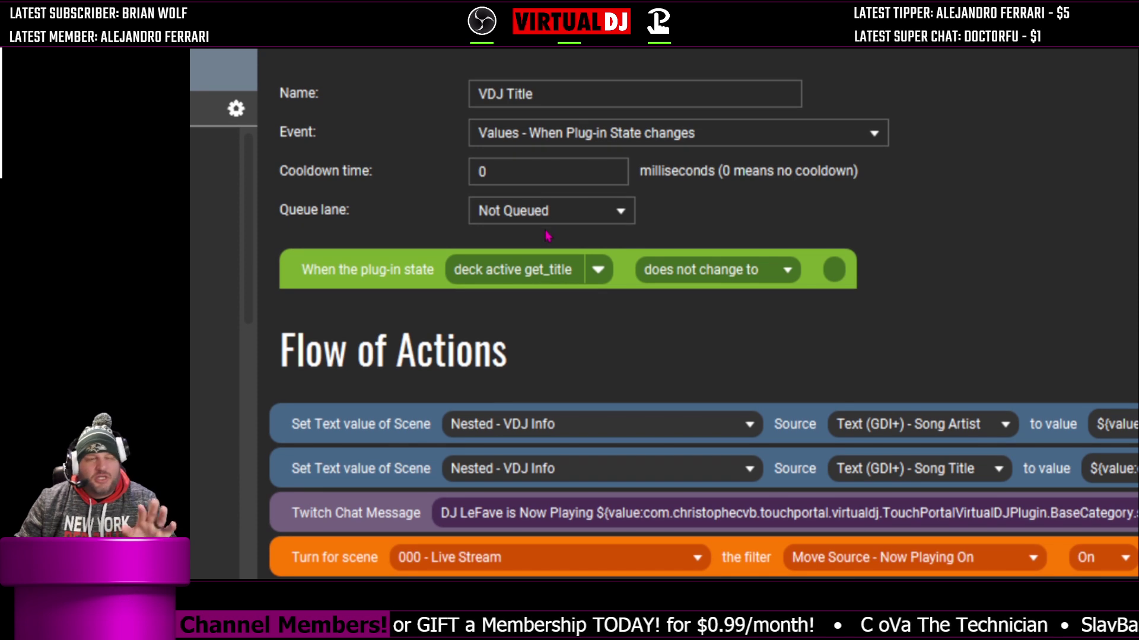
pyautogui.scroll(1, 570, 181)
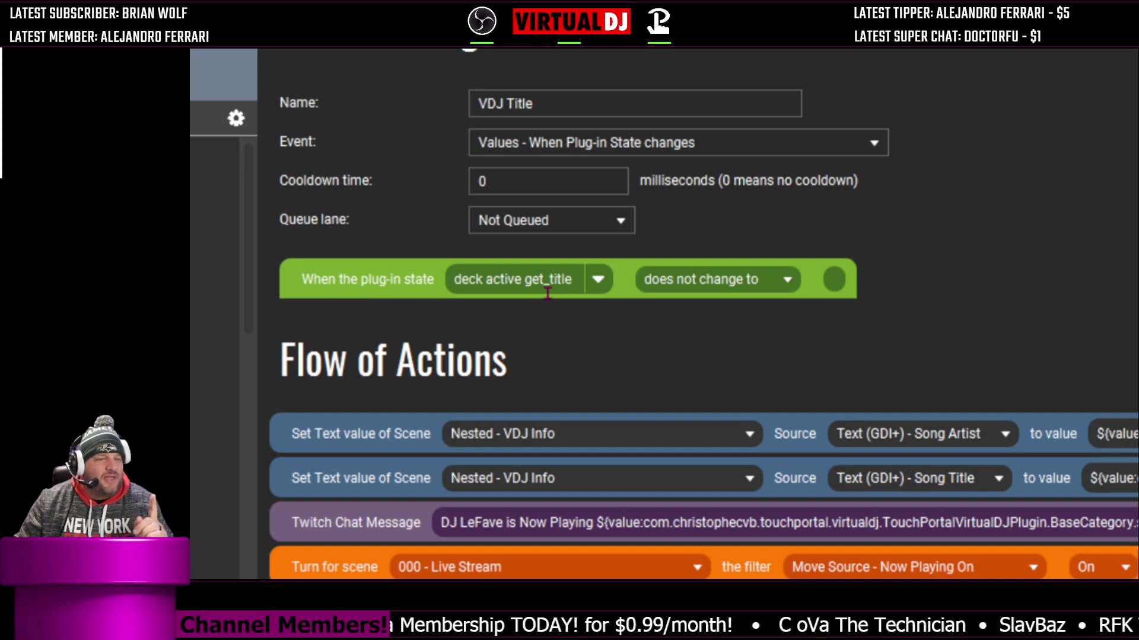
# Set the event trigger to the Virtual DJ plug-in's dynamic state "deck active get_title" with the condition "does not change to"
pyautogui.click(598, 279)
pyautogui.scroll(-3, 629, 466)
pyautogui.moveTo(629, 465)
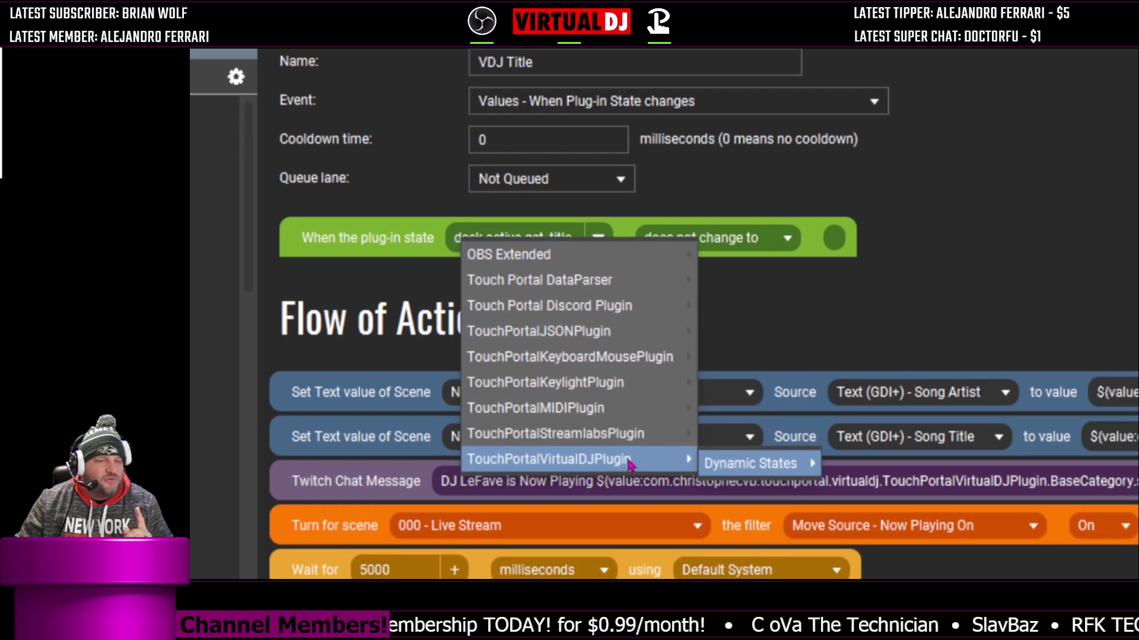
pyautogui.moveTo(748, 464)
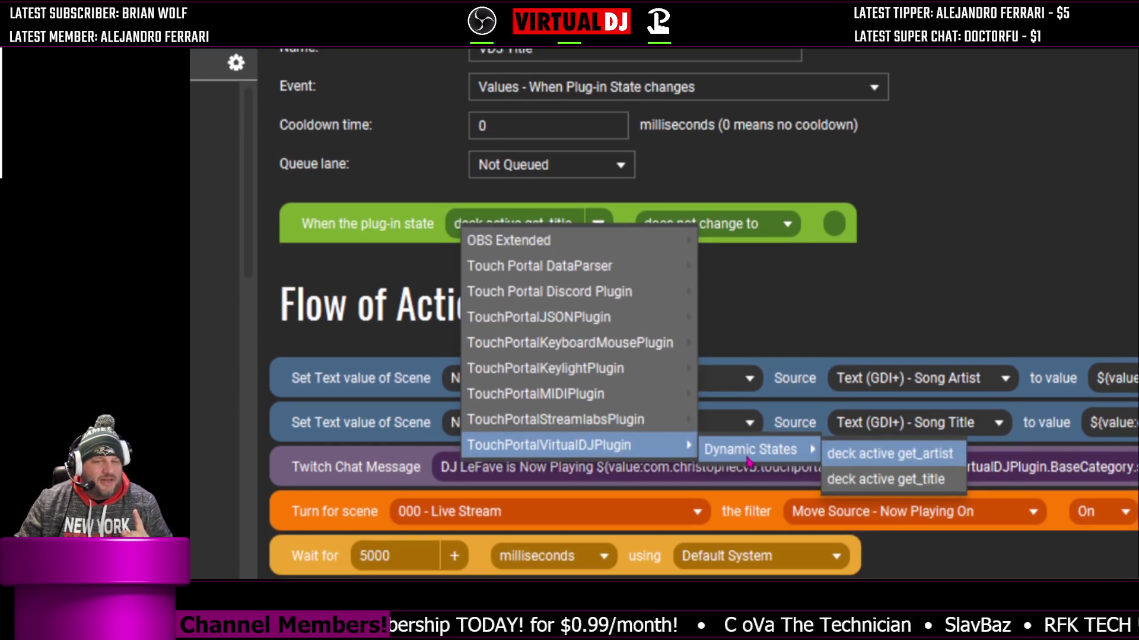
pyautogui.scroll(-1, 830, 468)
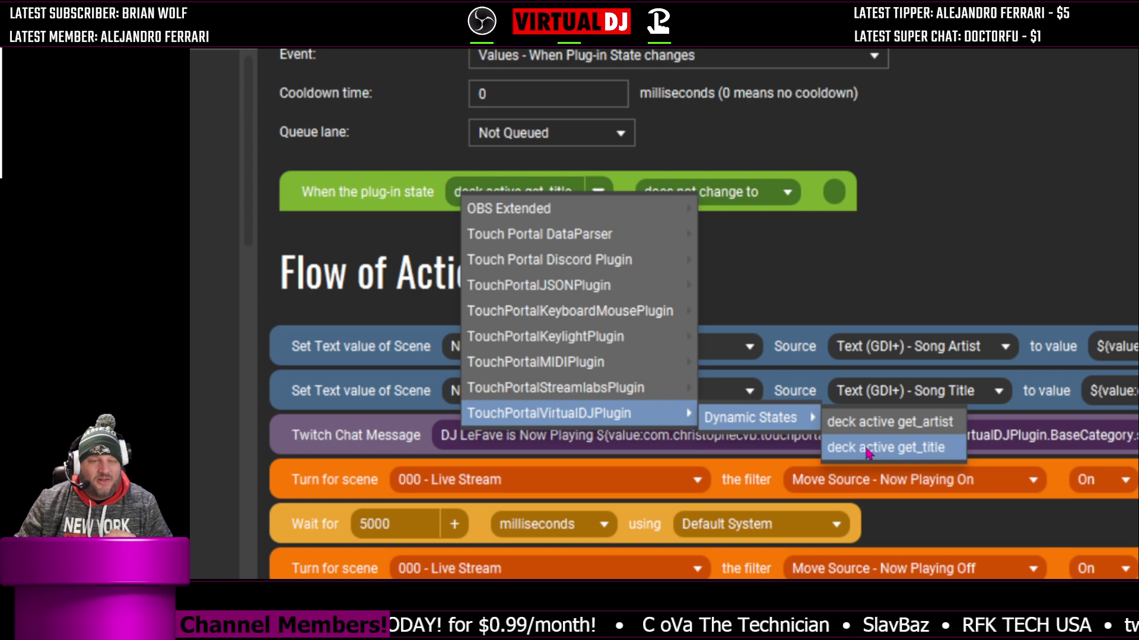
pyautogui.click(866, 448)
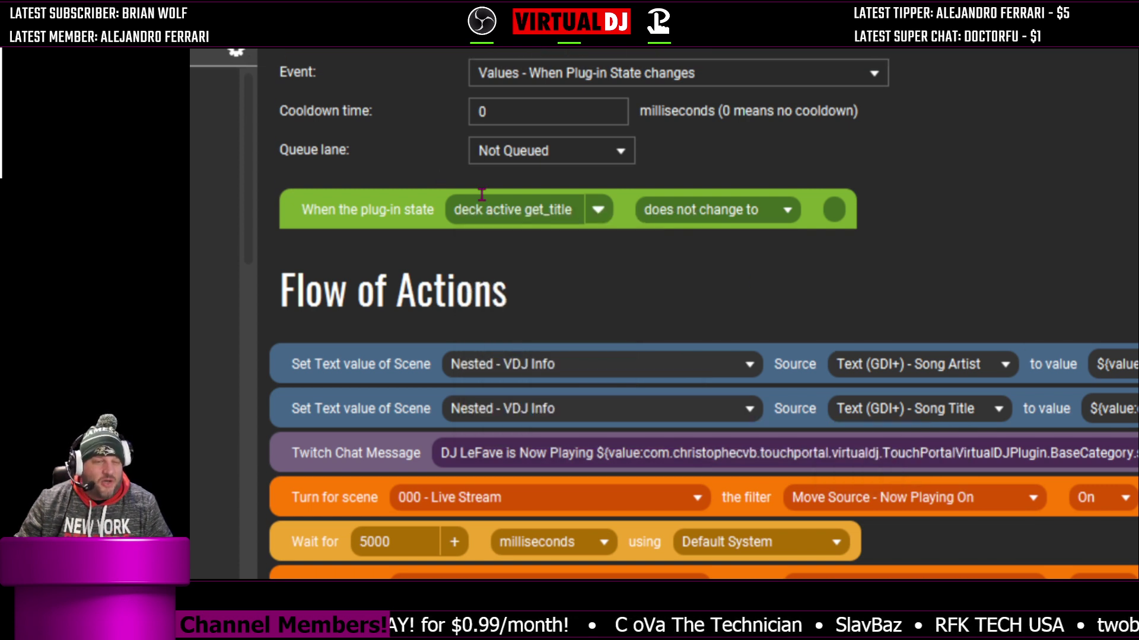
pyautogui.click(764, 219)
pyautogui.click(753, 318)
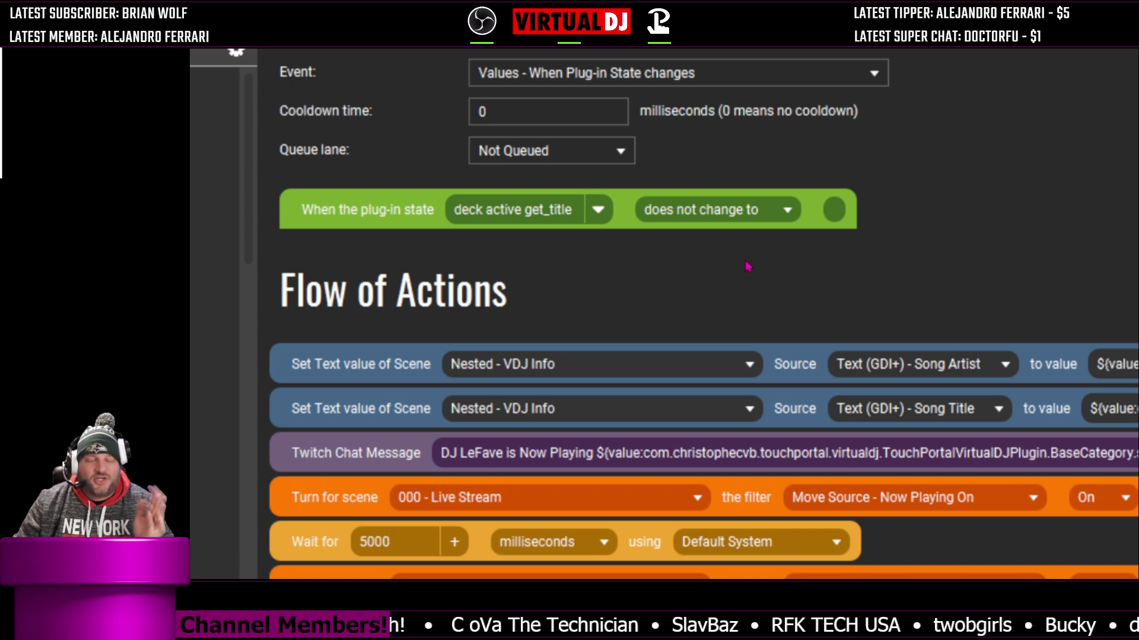
# Examine the Song Artist text action and the Virtual DJ plug-in variables available for its value, leaving the value as it is
pyautogui.scroll(-2, 688, 389)
pyautogui.hscroll(2, 298, 340)
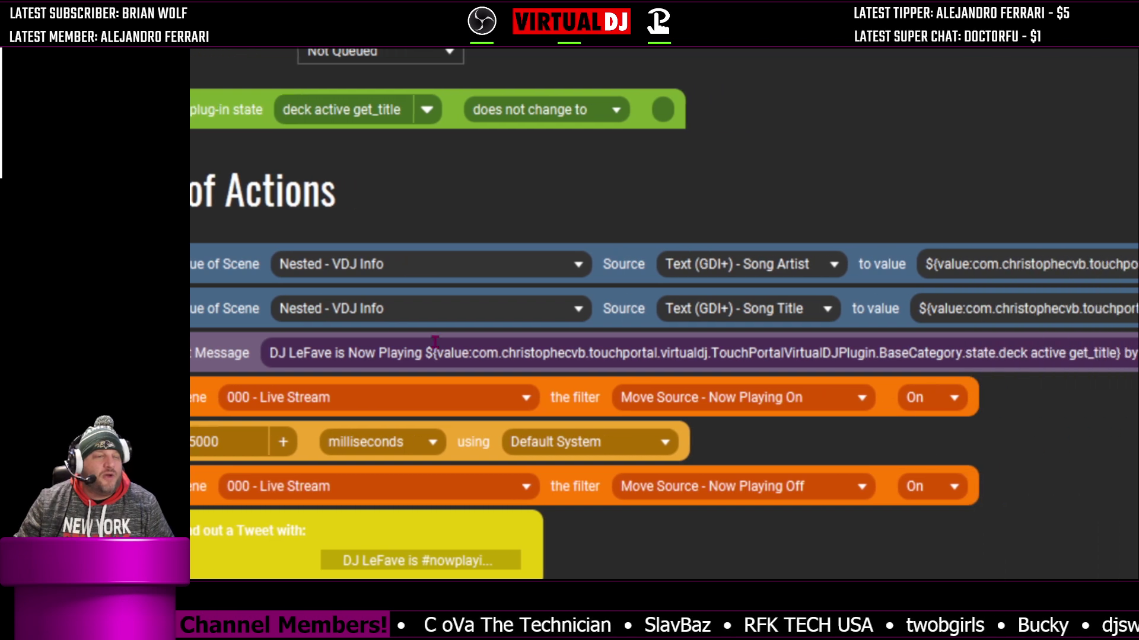
pyautogui.hscroll(-1, 298, 339)
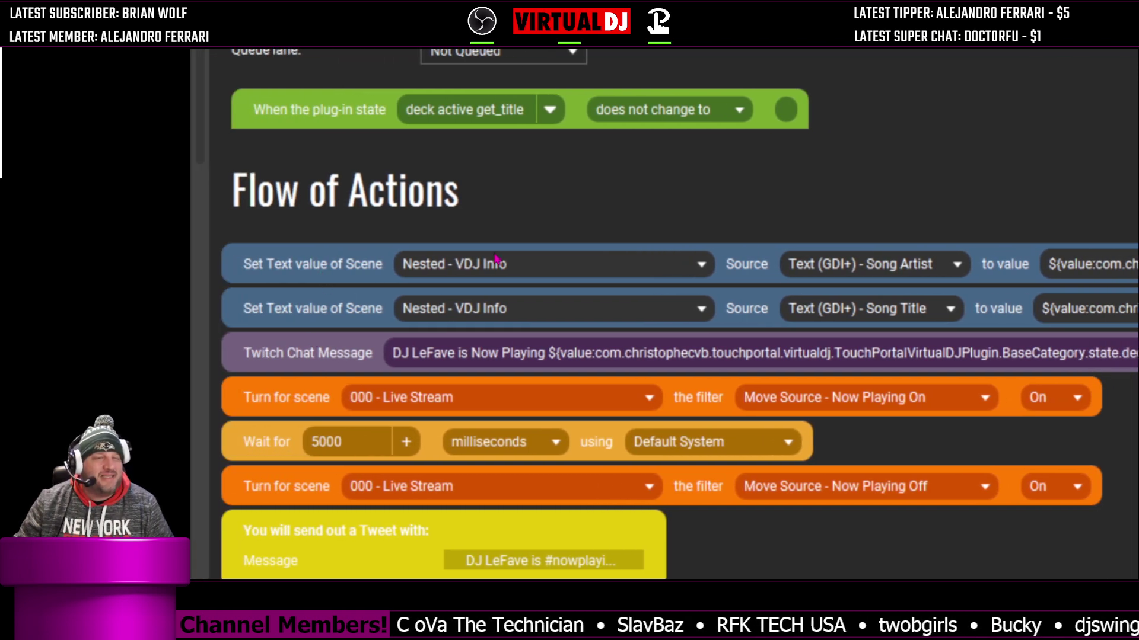
pyautogui.hscroll(4, 818, 264)
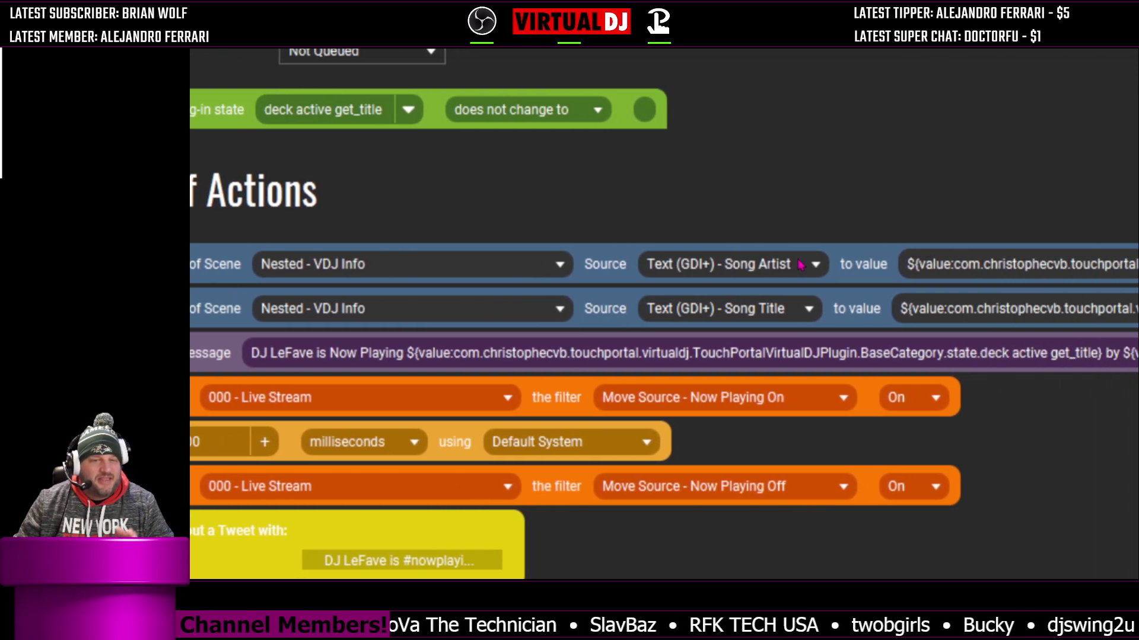
pyautogui.hscroll(12, 786, 271)
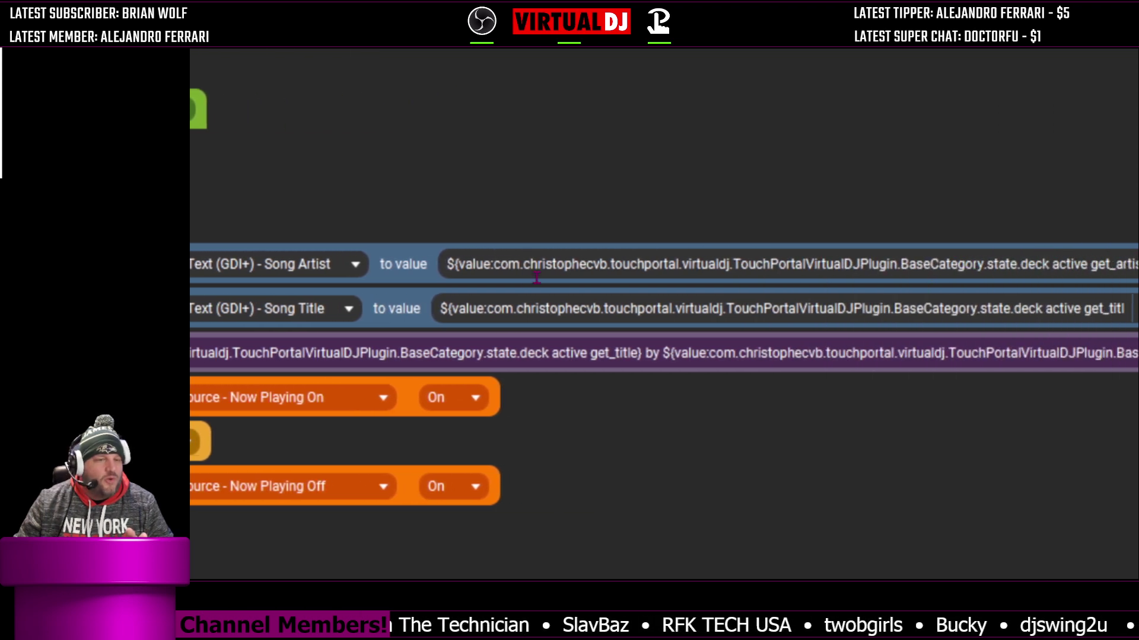
pyautogui.hscroll(10, 787, 271)
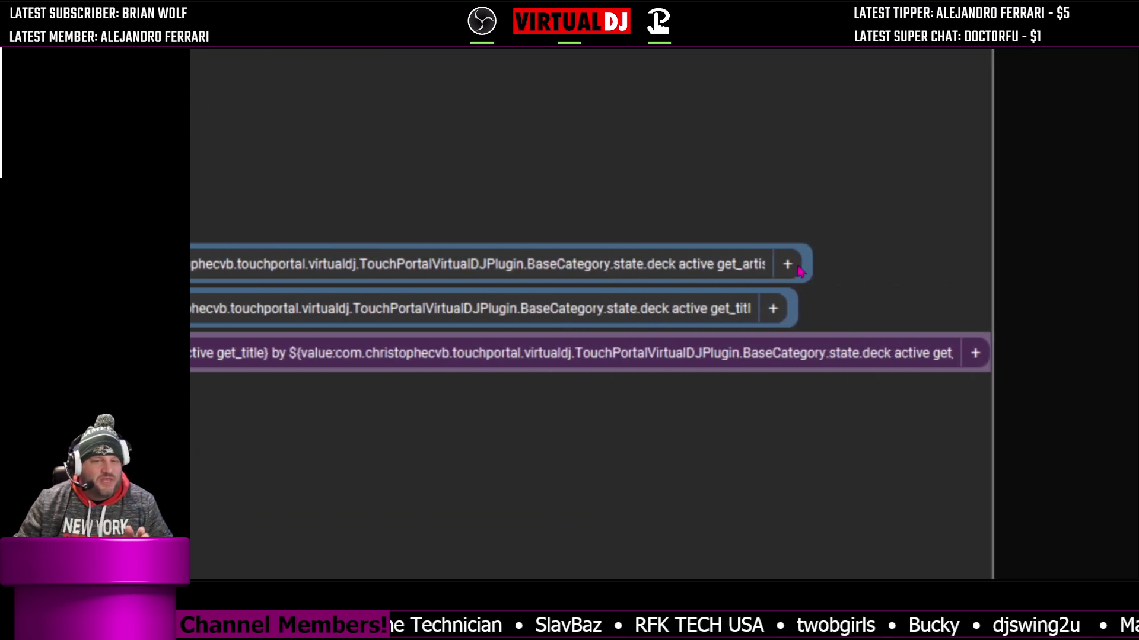
pyautogui.click(787, 265)
pyautogui.scroll(-5, 842, 534)
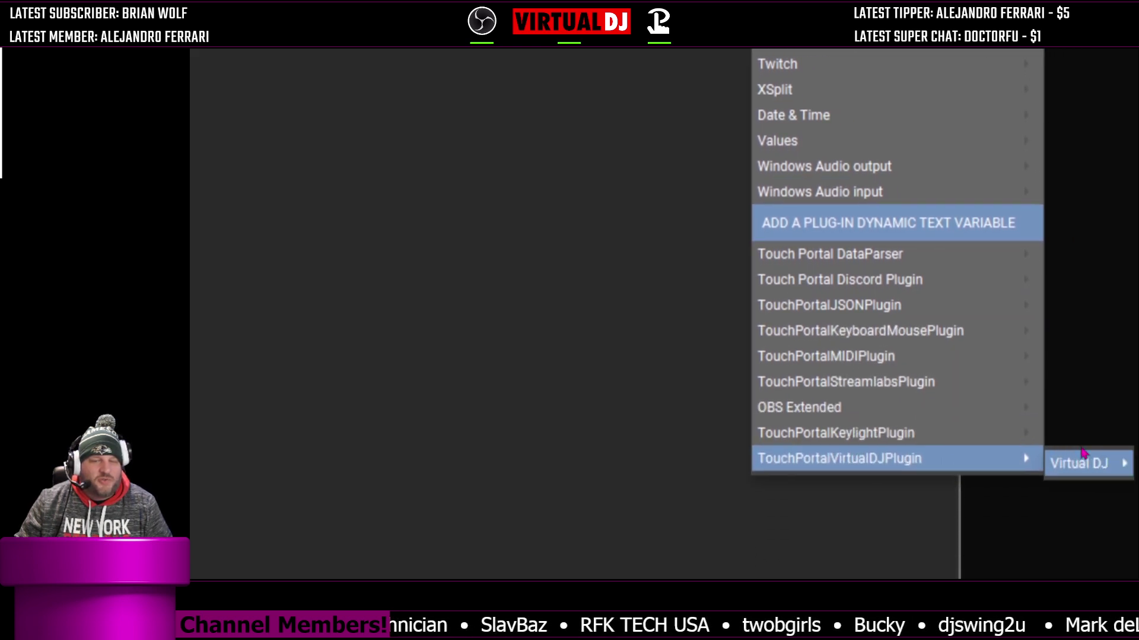
pyautogui.moveTo(1001, 464)
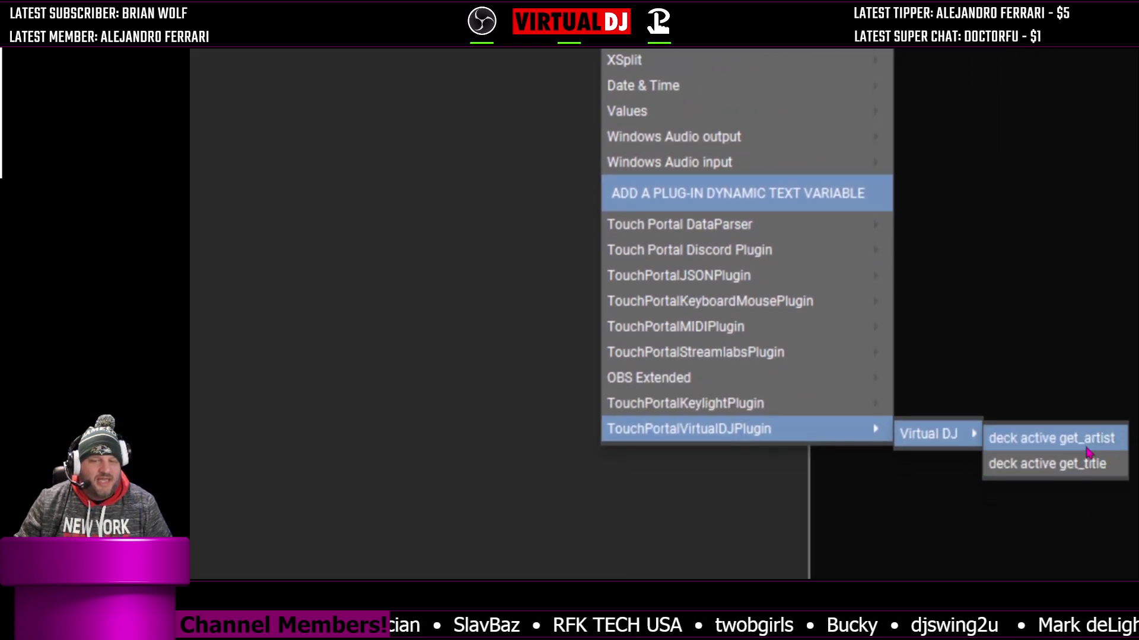
pyautogui.click(394, 292)
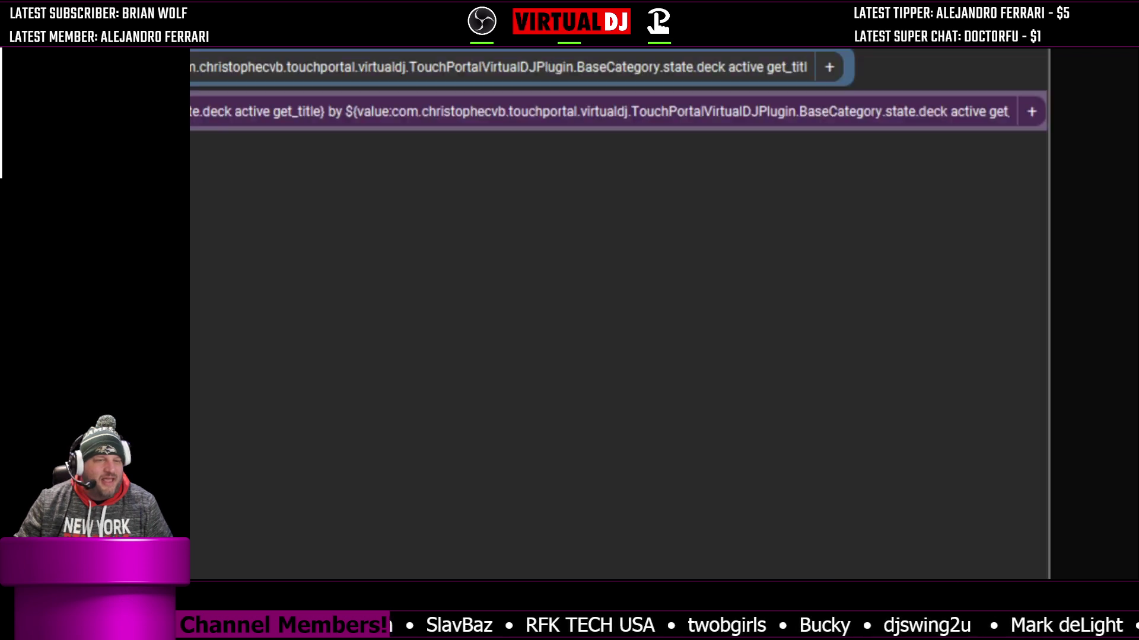
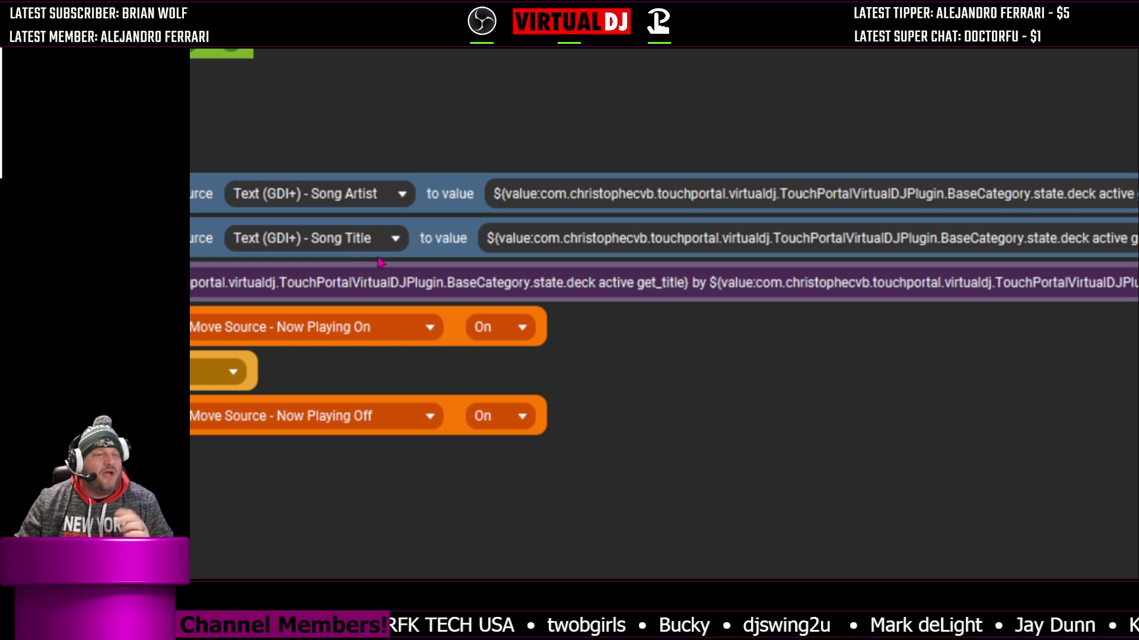
# Examine the Virtual DJ plug-in variables available for the Song Title text action and close the list without choosing one
pyautogui.hscroll(5, 750, 265)
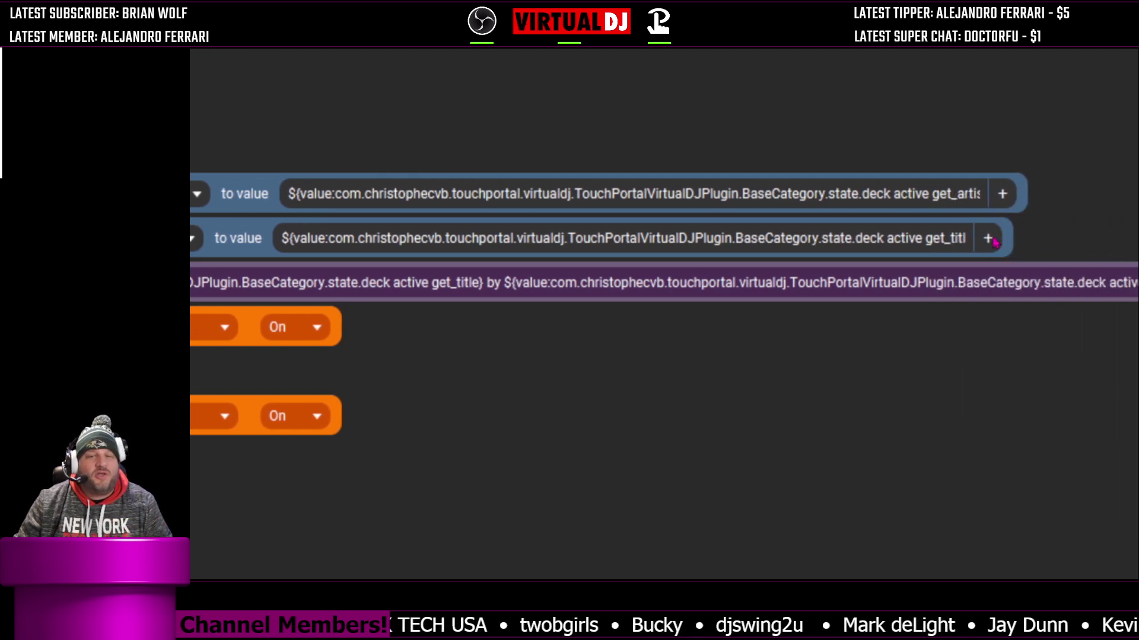
pyautogui.click(987, 239)
pyautogui.scroll(-5, 1020, 504)
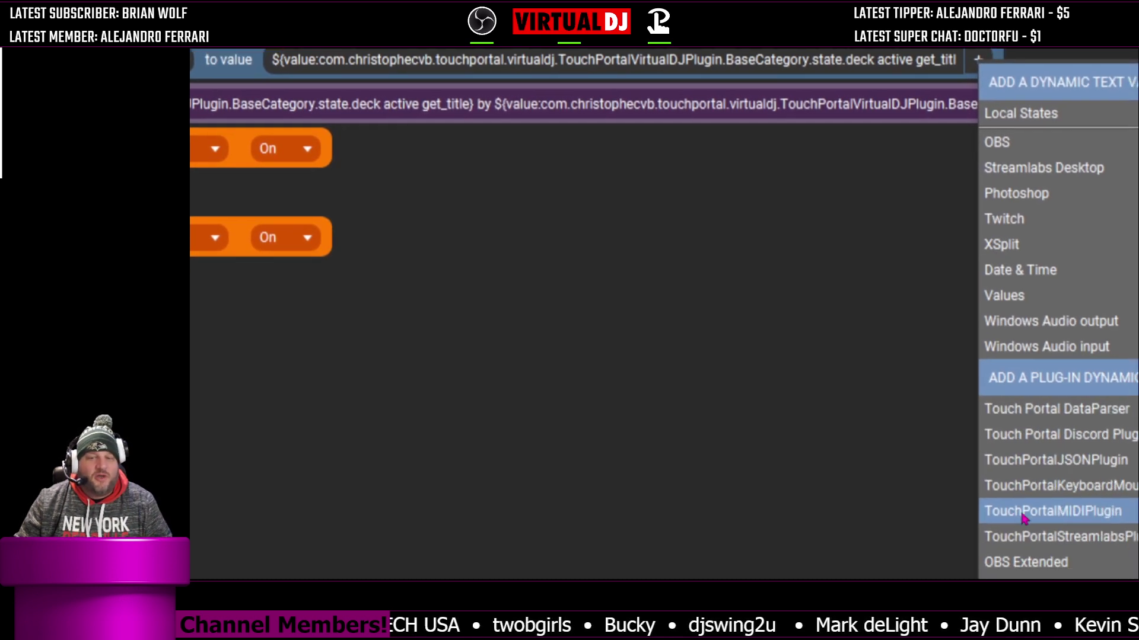
pyautogui.scroll(-2, 1033, 495)
pyautogui.hscroll(6, 1033, 495)
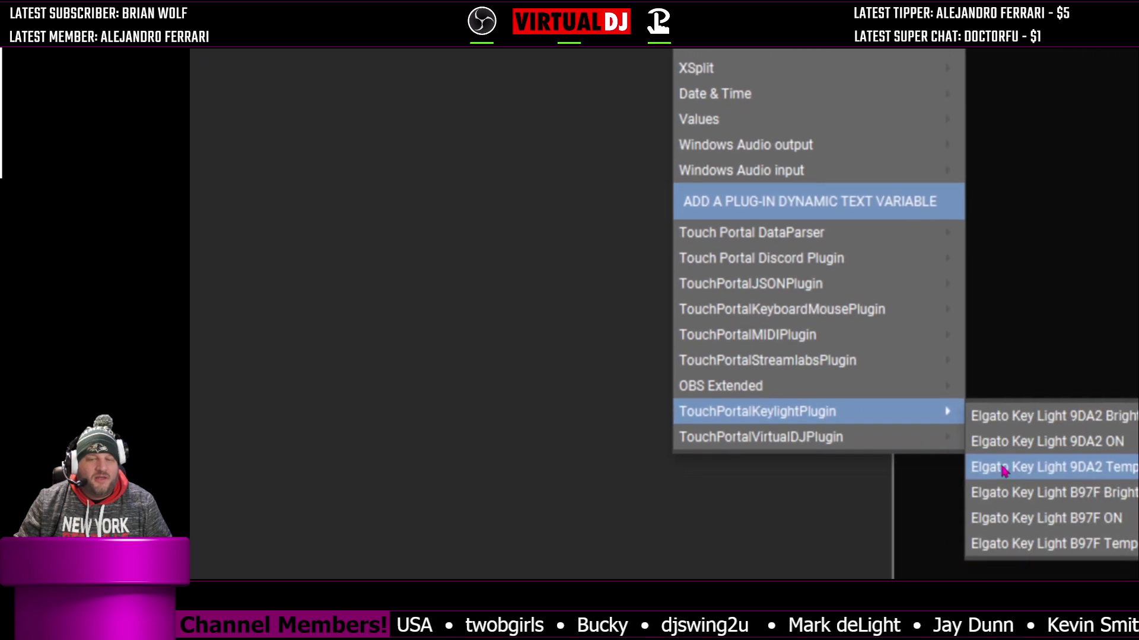
pyautogui.moveTo(929, 438)
pyautogui.hscroll(2, 1029, 441)
pyautogui.scroll(-1, 1030, 442)
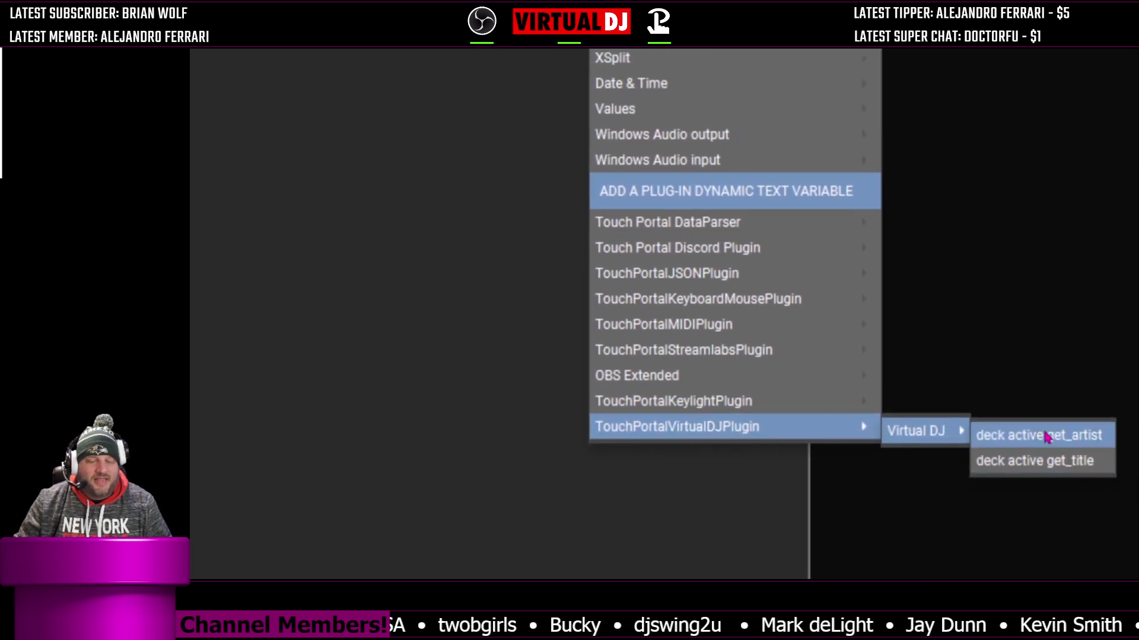
pyautogui.click(473, 326)
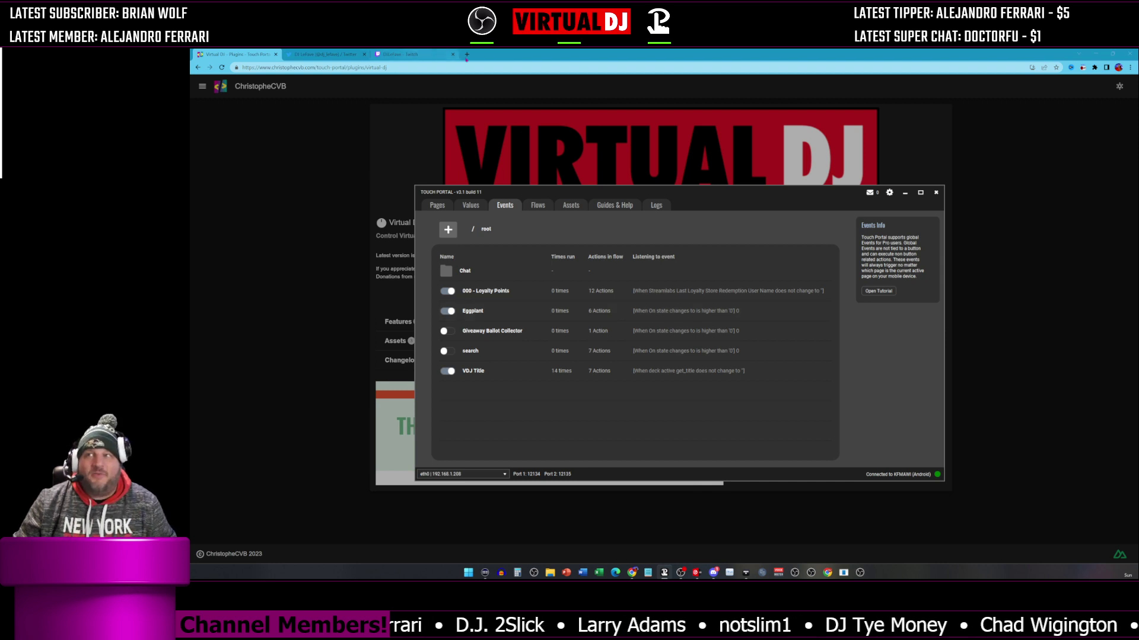
# Switch to the browser and open VirtualDJ's List of VDJScript verbs in a new tab by looking up "vdj verbs"
pyautogui.click(466, 55)
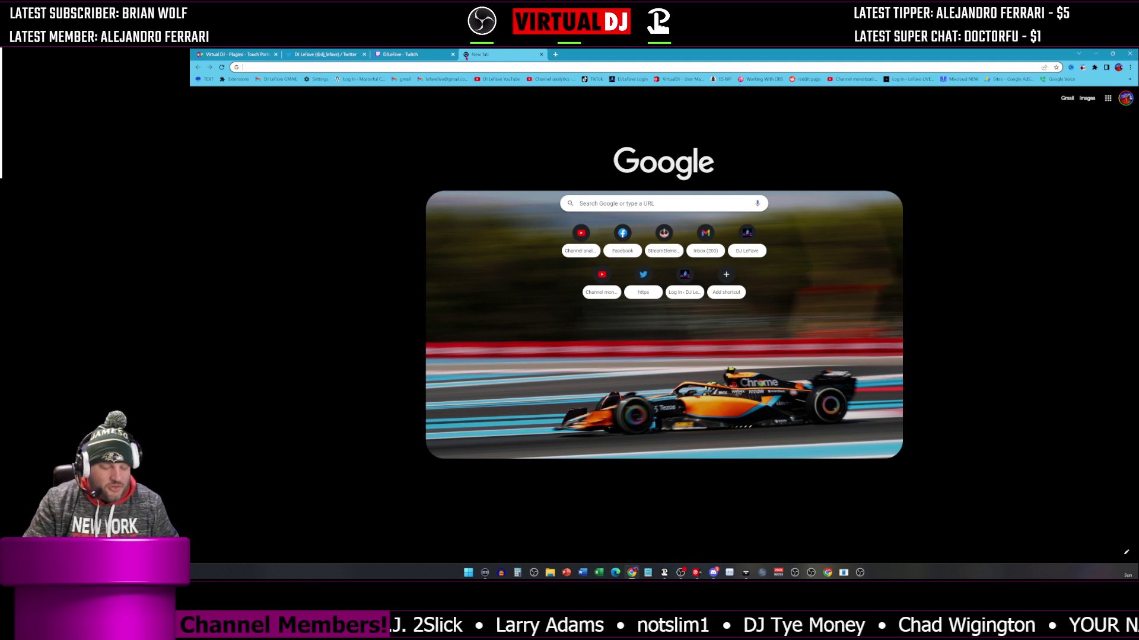
pyautogui.write('vdj verbs')
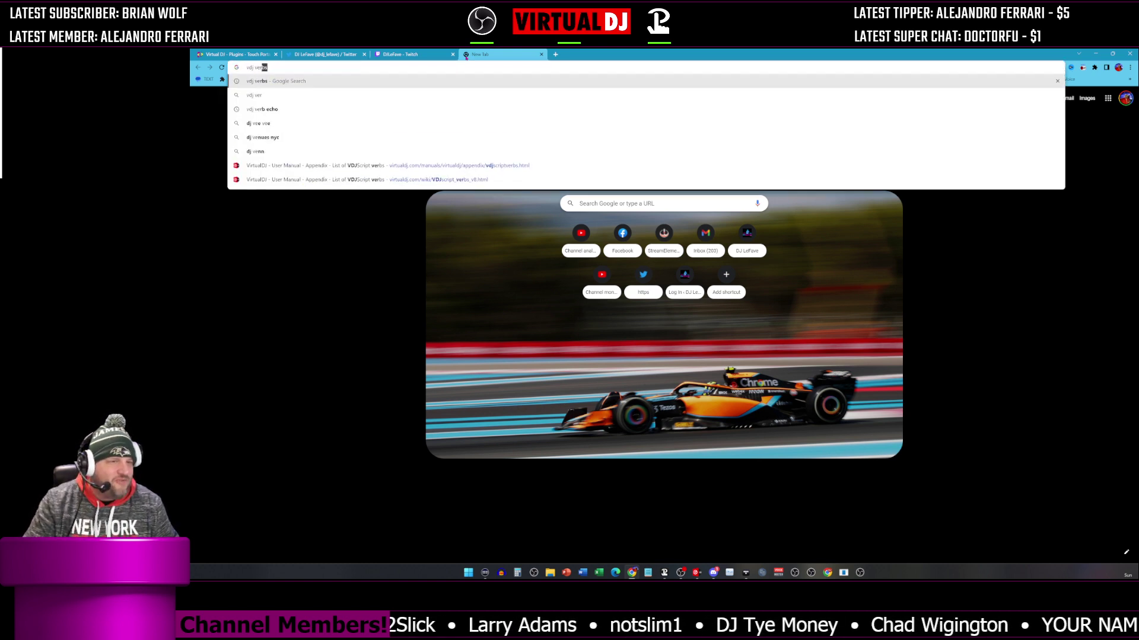
pyautogui.press('Return')
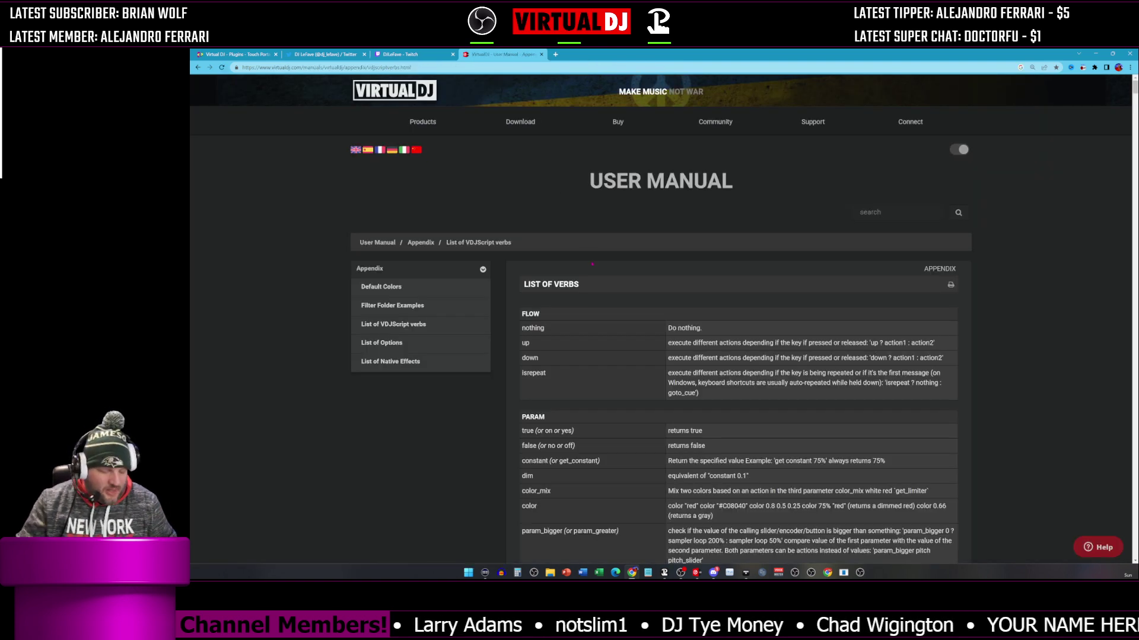
# Search the list of verbs for "get_", browse the matches and narrow the search to "get_bpm"
pyautogui.hotkey('ctrl', 'f')
pyautogui.write('get_')
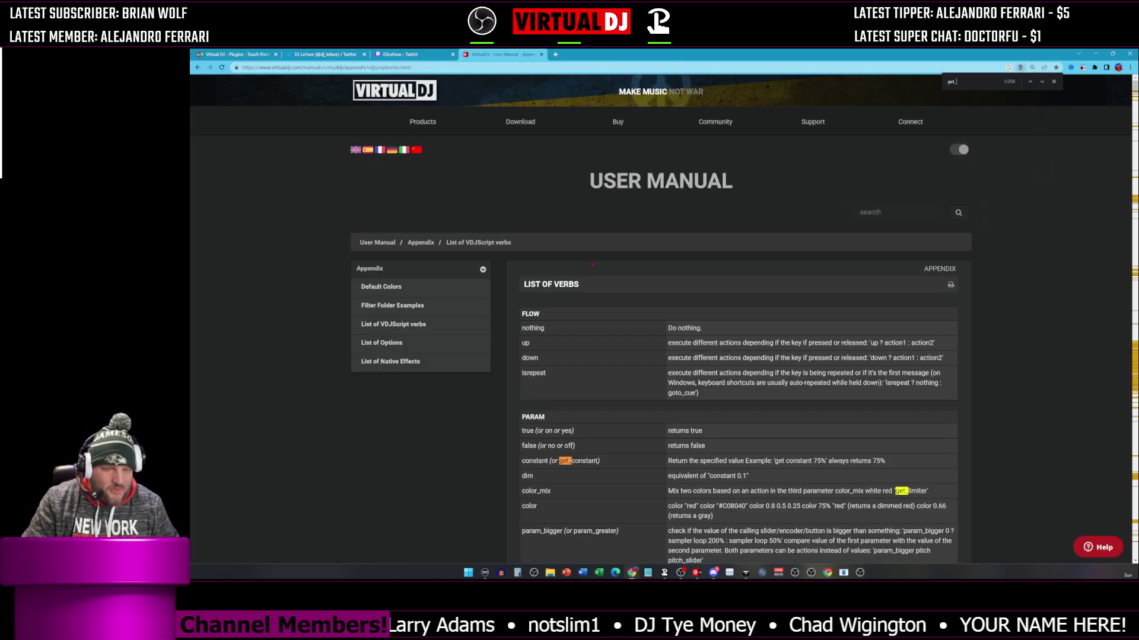
pyautogui.press('Return')
pyautogui.press('Return')
pyautogui.press('Return')
pyautogui.press('Return')
pyautogui.press('Return')
pyautogui.press('Return')
pyautogui.press('Return')
pyautogui.press('Return')
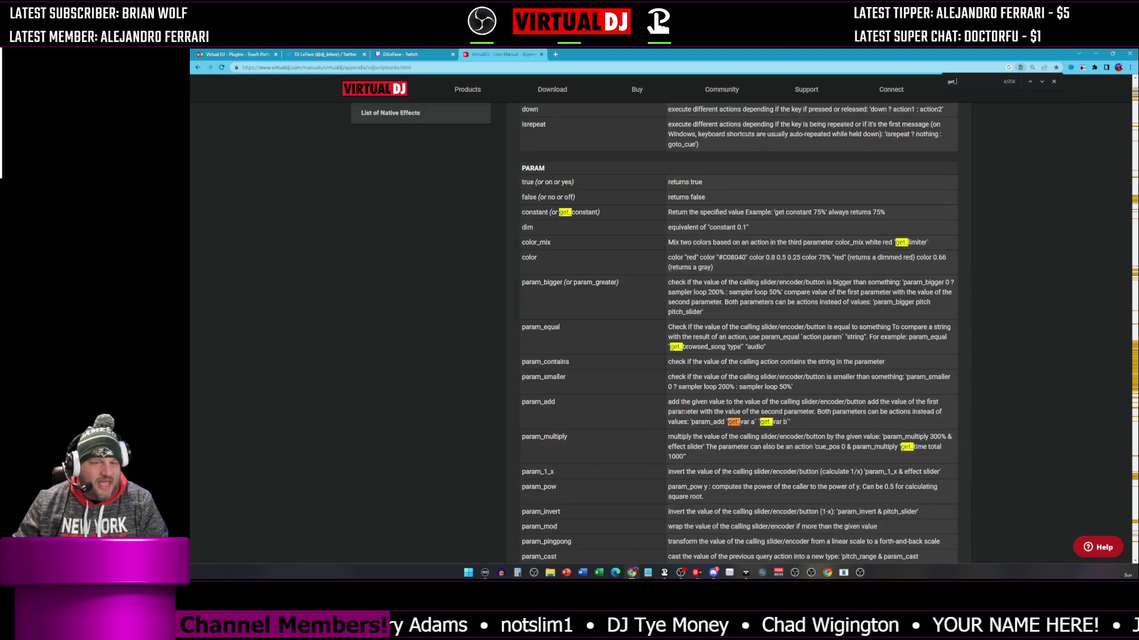
pyautogui.press('Return')
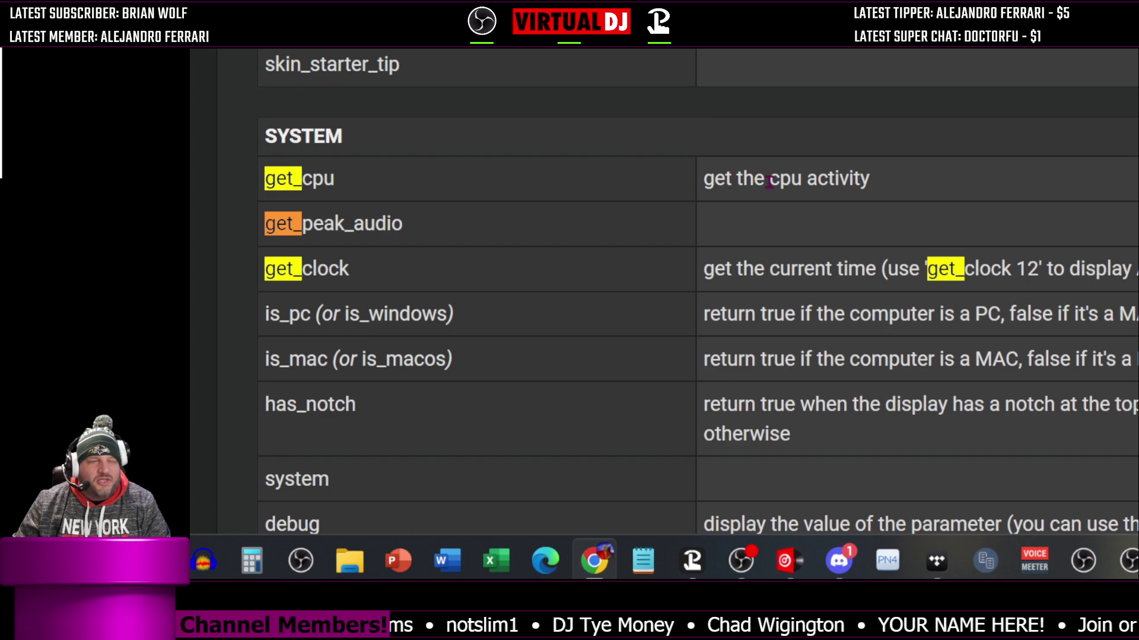
pyautogui.press('Return')
pyautogui.press('Return')
pyautogui.scroll(-5, 923, 202)
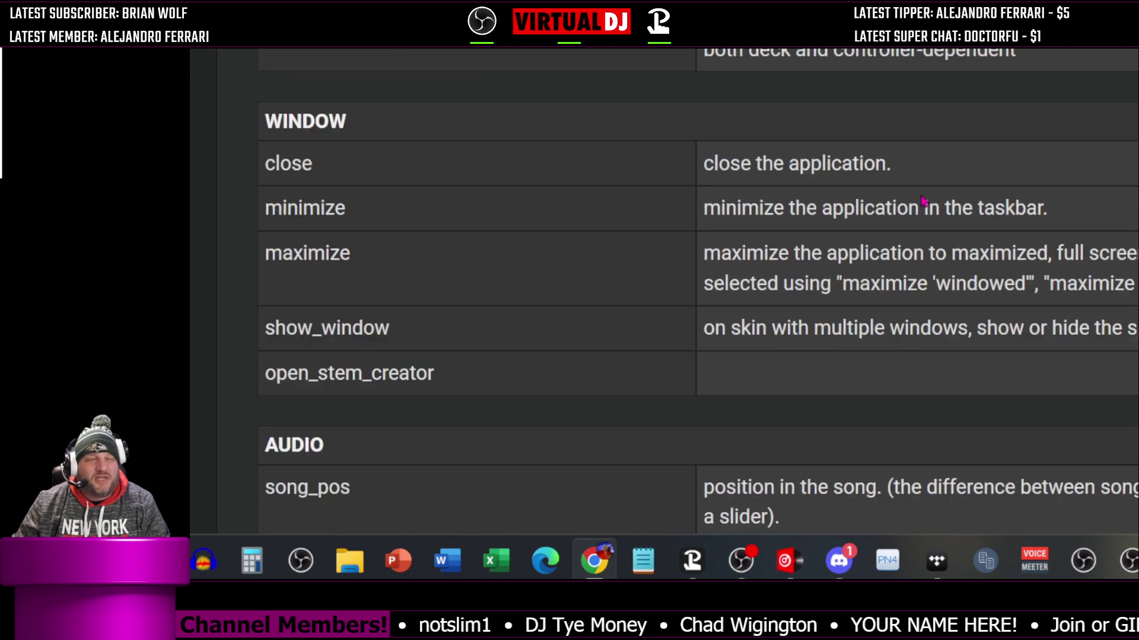
pyautogui.scroll(-10, 923, 202)
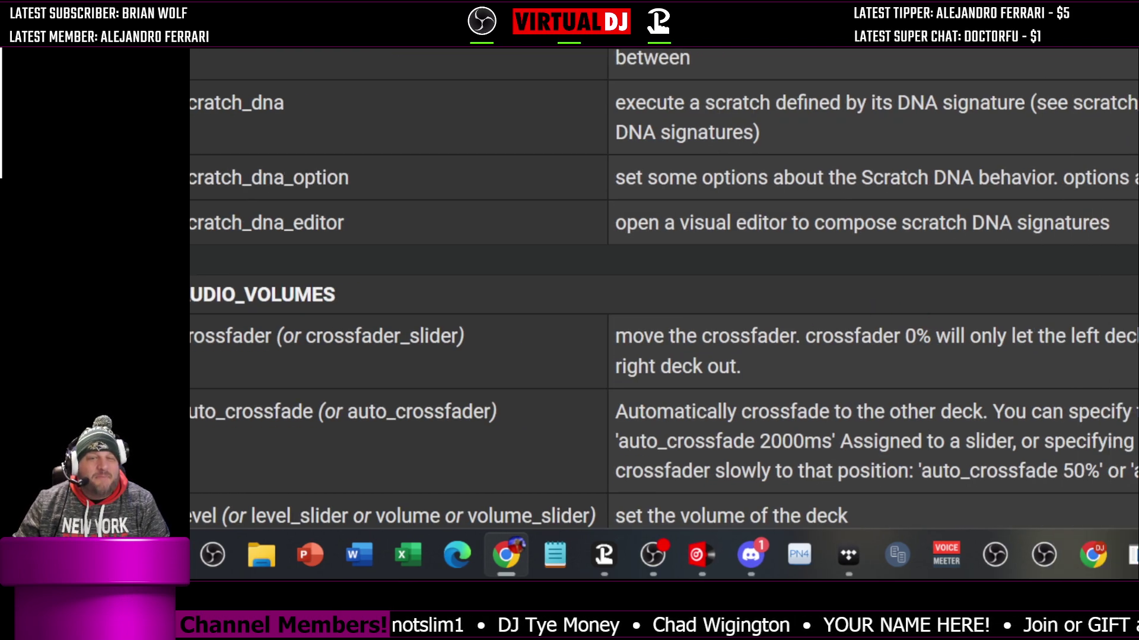
pyautogui.scroll(-3, 1007, 300)
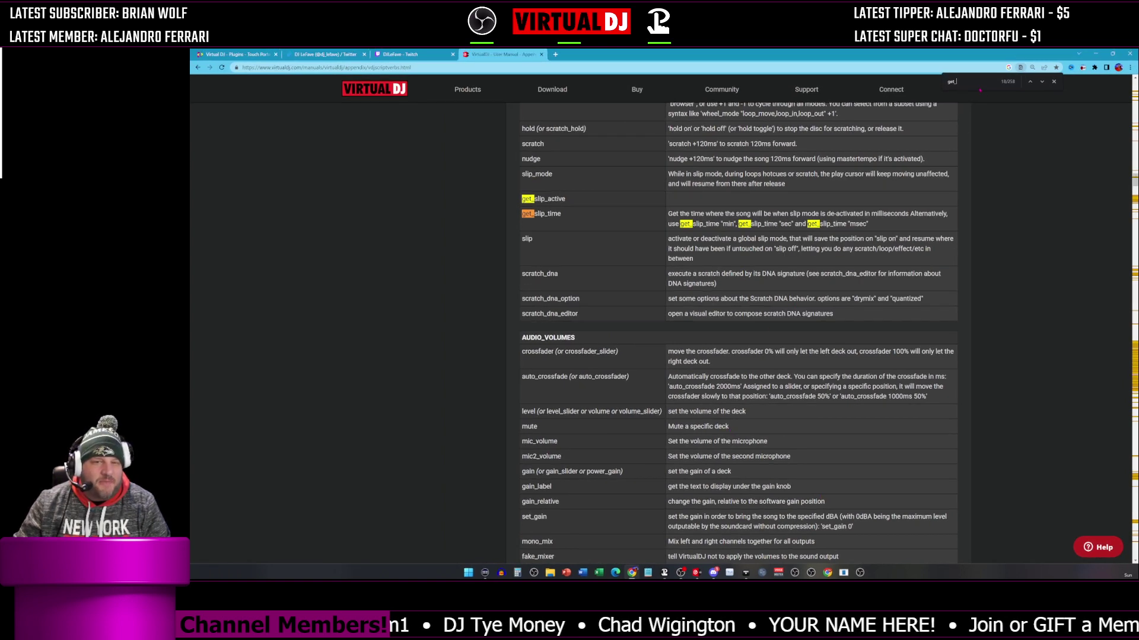
pyautogui.write('bpm')
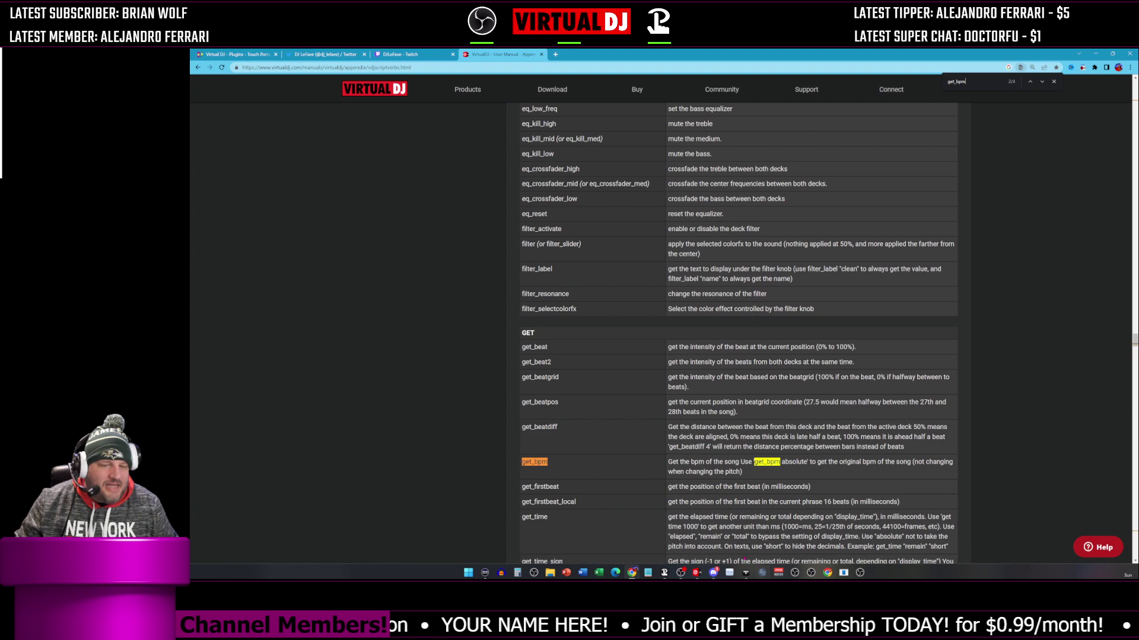
# Switch to VirtualDJ, find the Network Control extension among the Other effects by searching for "network", and close the settings
pyautogui.hotkey('alt', 'Tab')
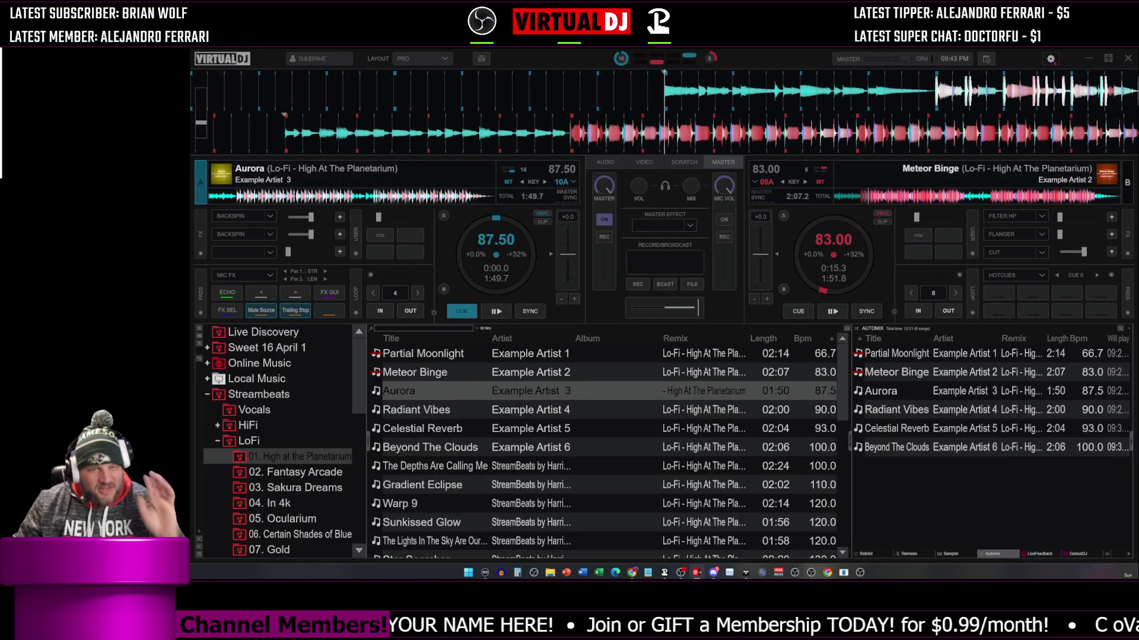
pyautogui.click(1050, 59)
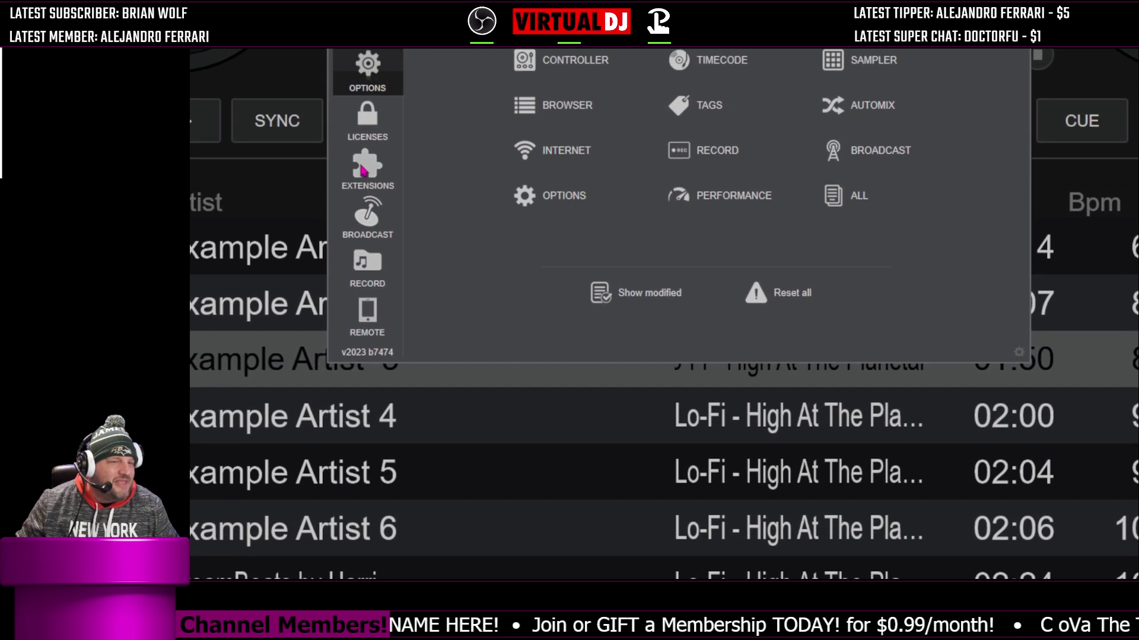
pyautogui.click(367, 130)
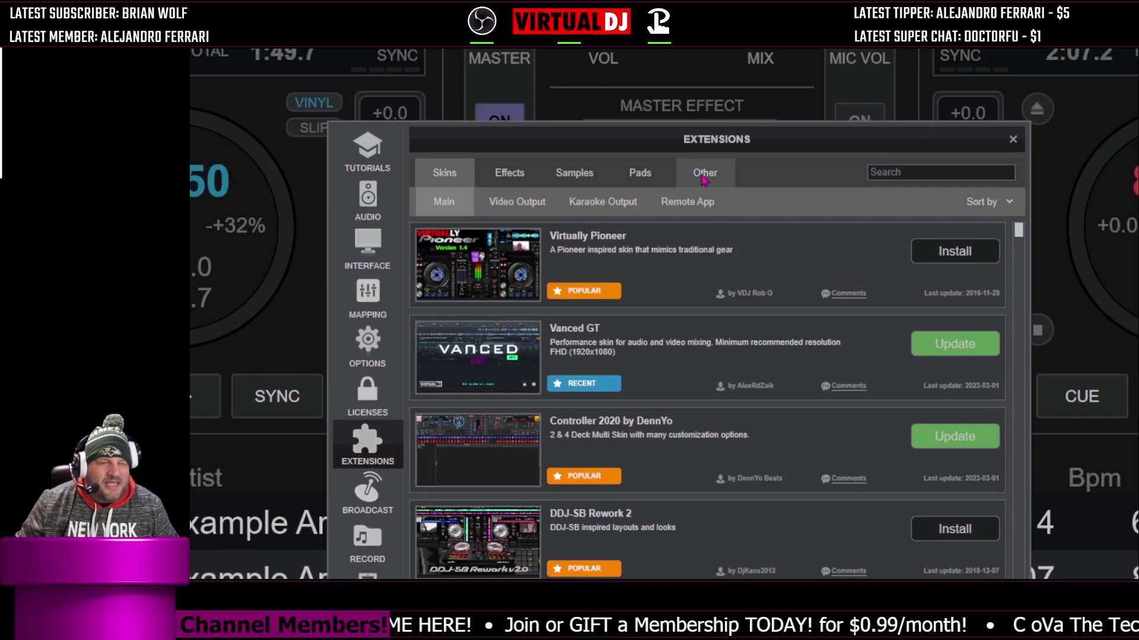
pyautogui.click(505, 175)
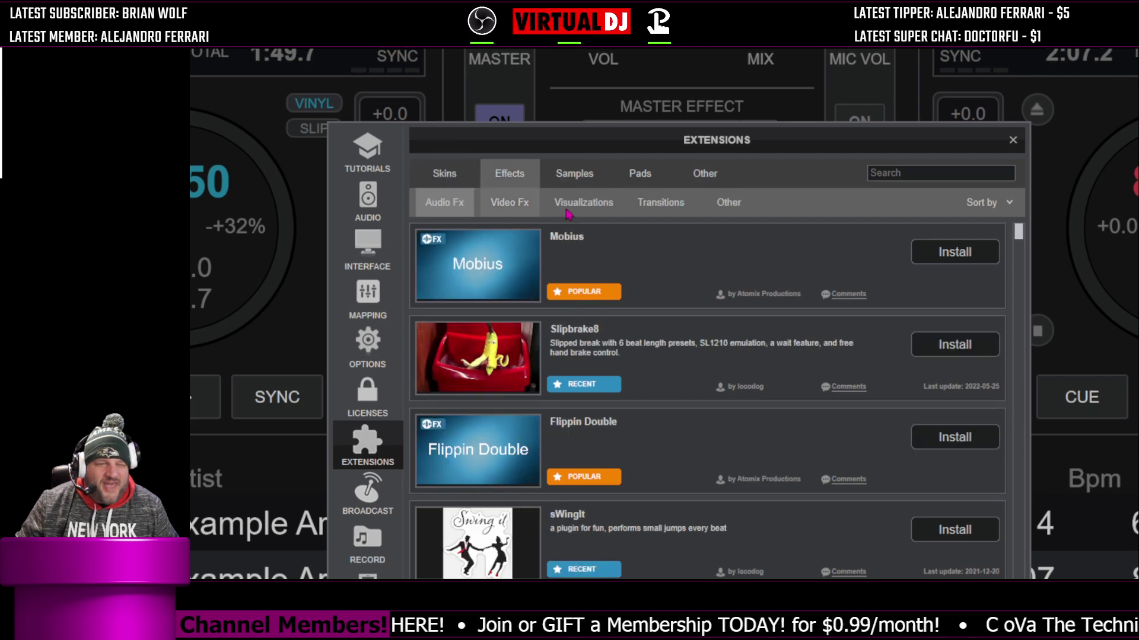
pyautogui.click(727, 206)
pyautogui.click(929, 173)
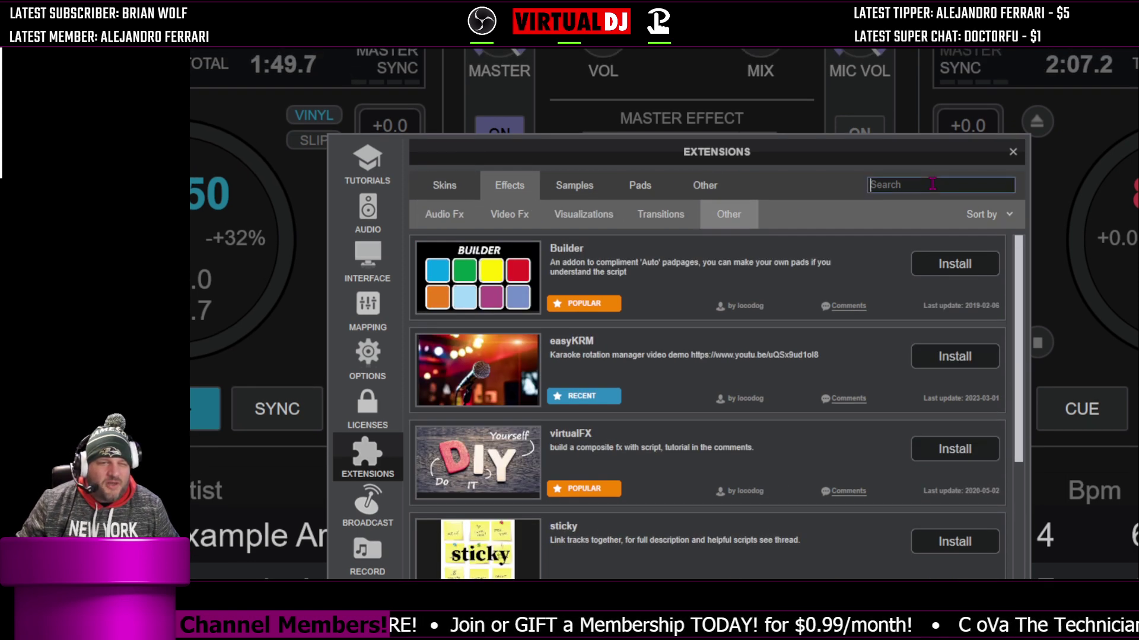
pyautogui.write('network')
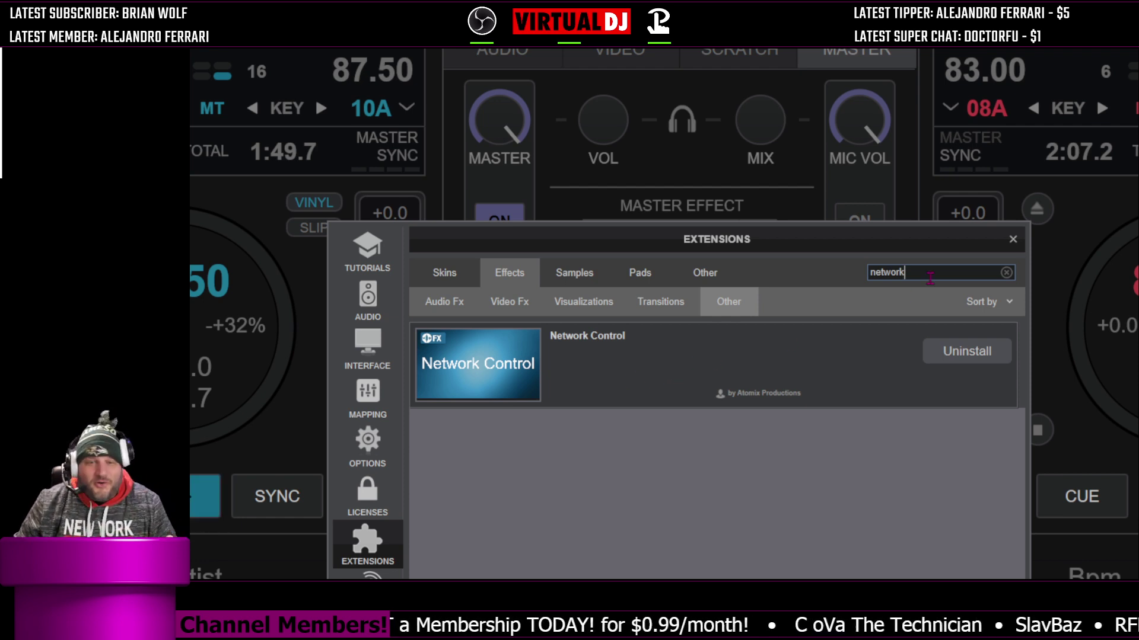
pyautogui.click(1011, 240)
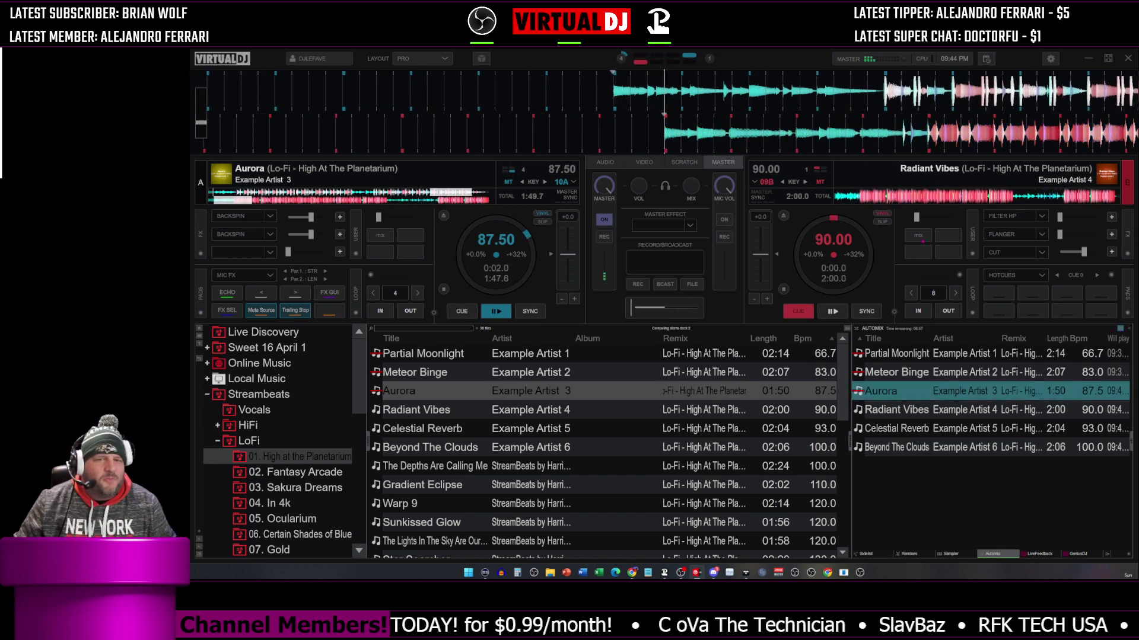
# Mix from Aurora over to Radiant Vibes on deck B
pyautogui.click(920, 236)
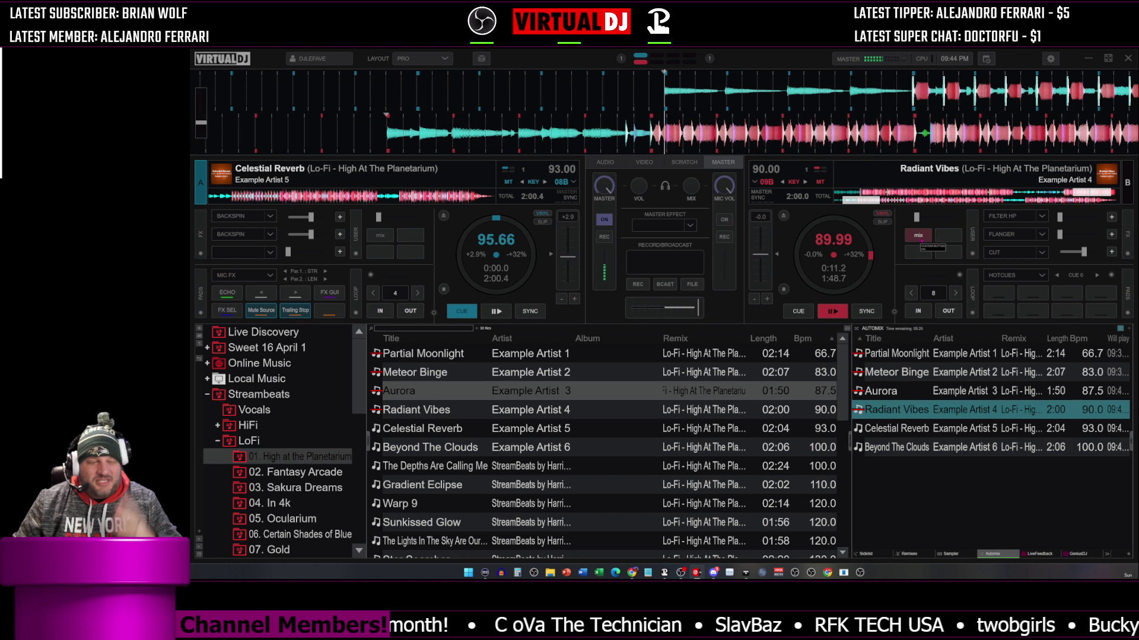
pyautogui.click(918, 235)
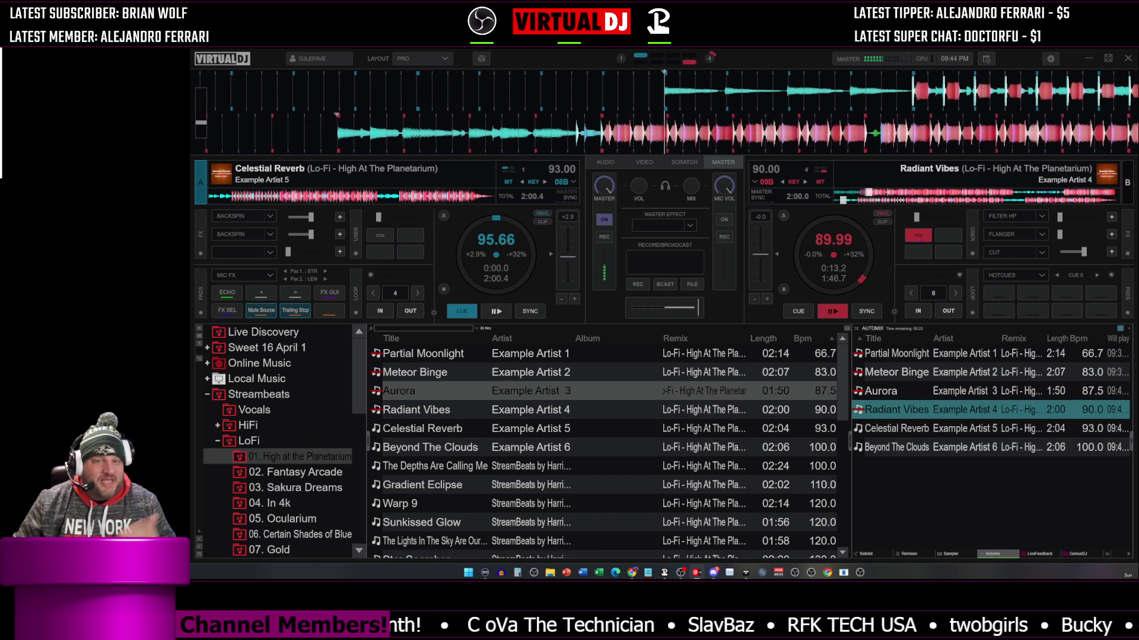